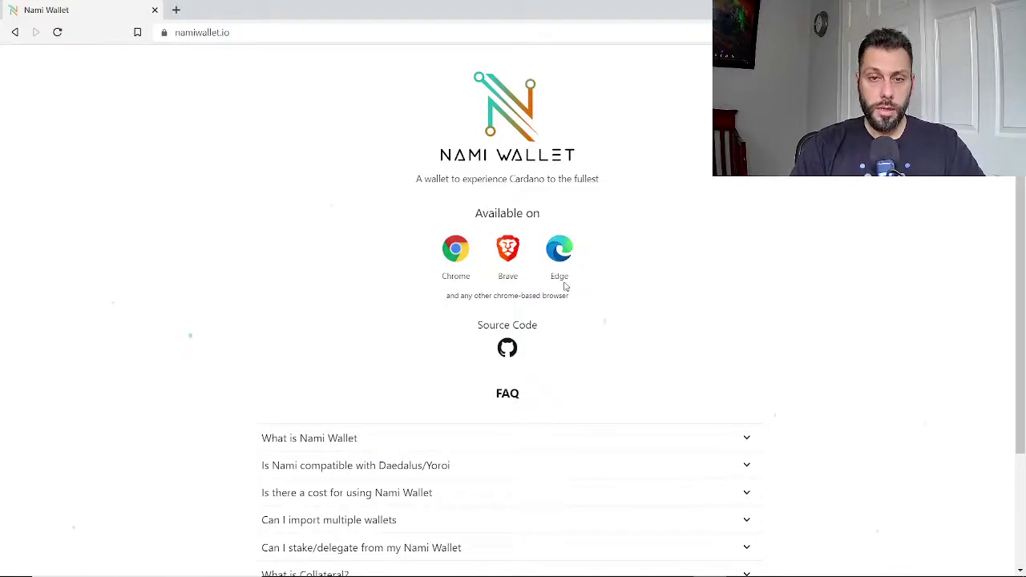
{"action": "scroll", "coordinate": [345, 329], "scroll_direction": "down", "scroll_amount": 2}
{"action": "left_click", "coordinate": [327, 305]}
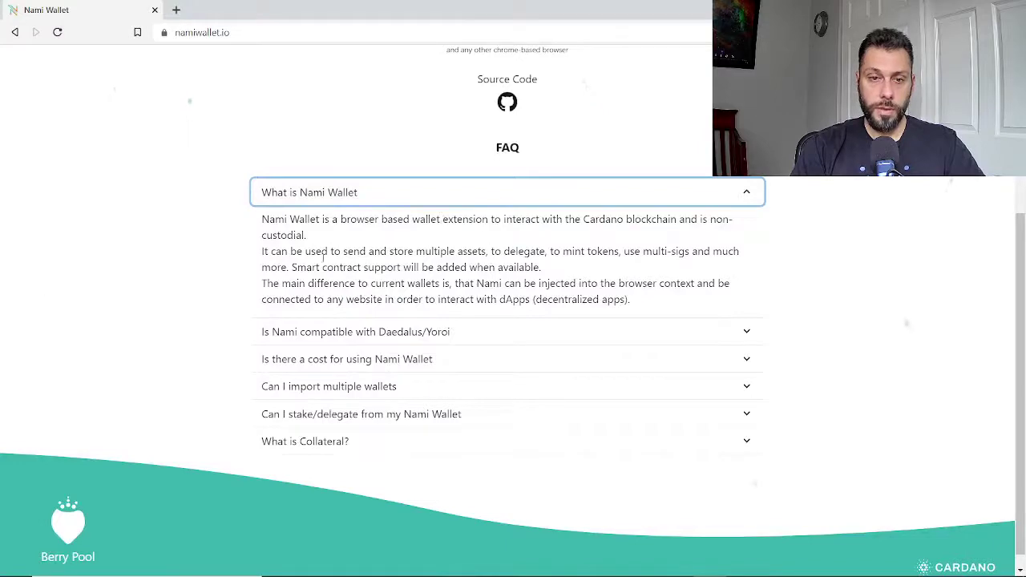
{"action": "left_click", "coordinate": [358, 341]}
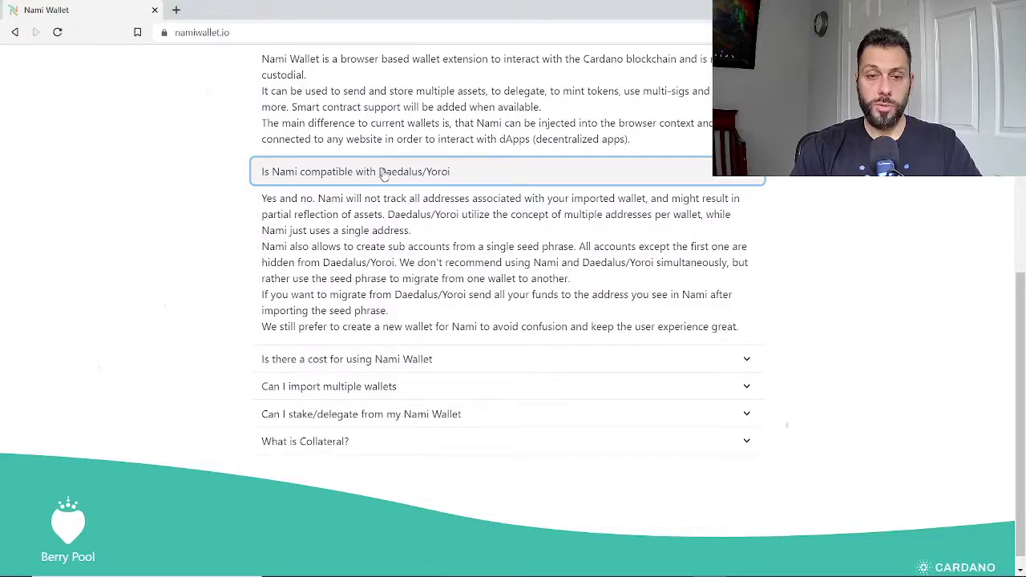
{"action": "left_click", "coordinate": [383, 174]}
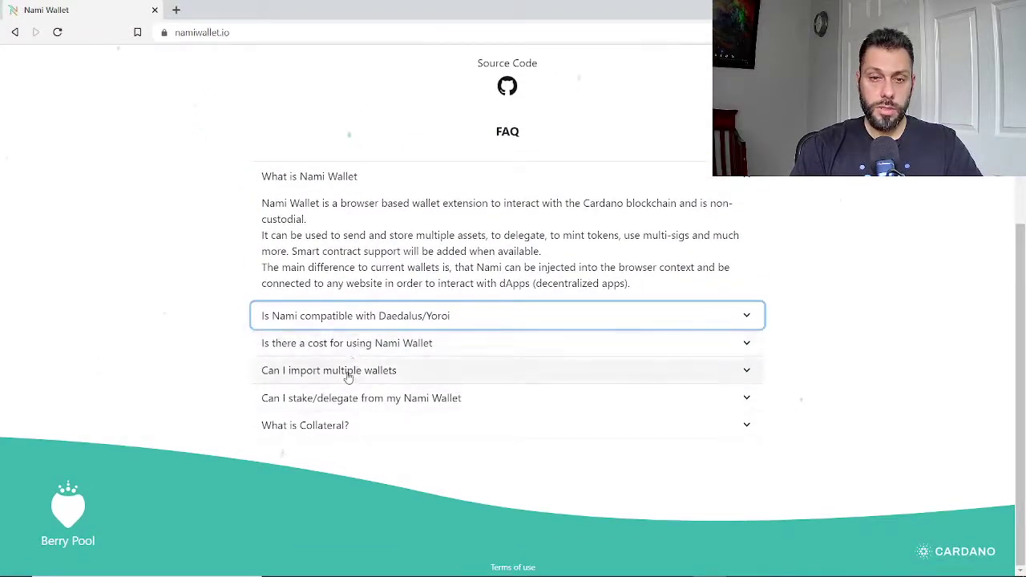
{"action": "left_click", "coordinate": [346, 373]}
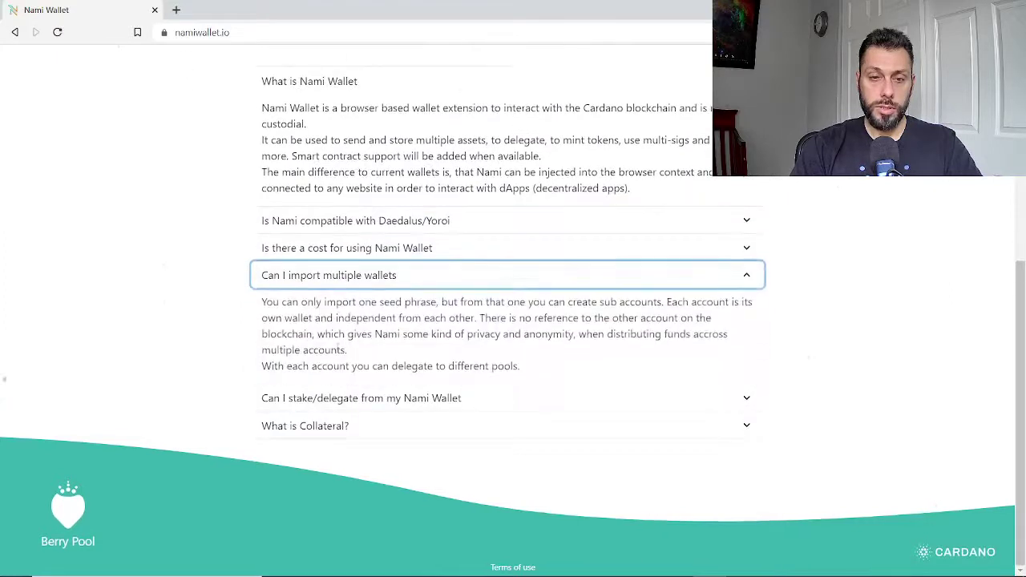
{"action": "left_click", "coordinate": [303, 278]}
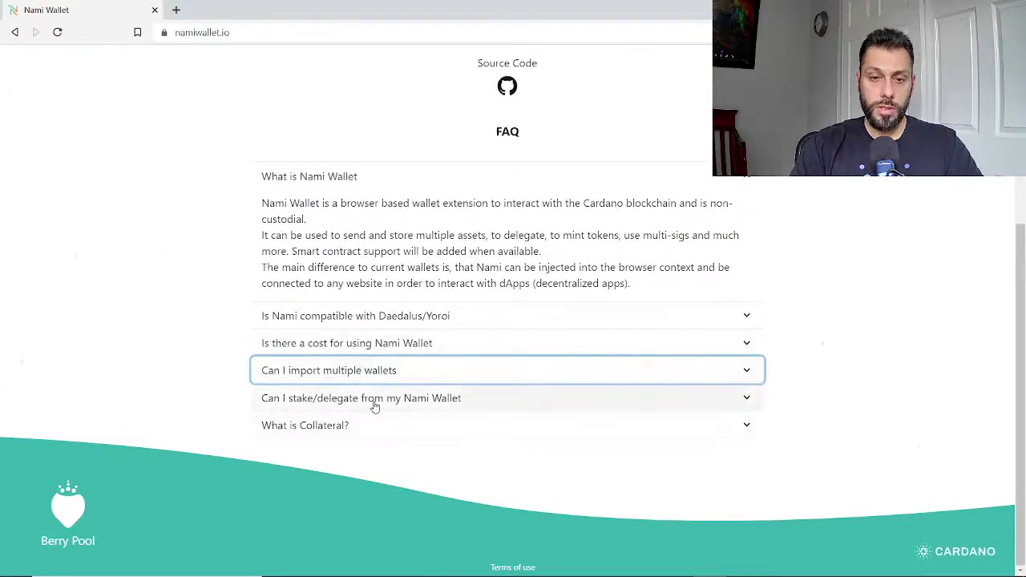
{"action": "left_click", "coordinate": [374, 401]}
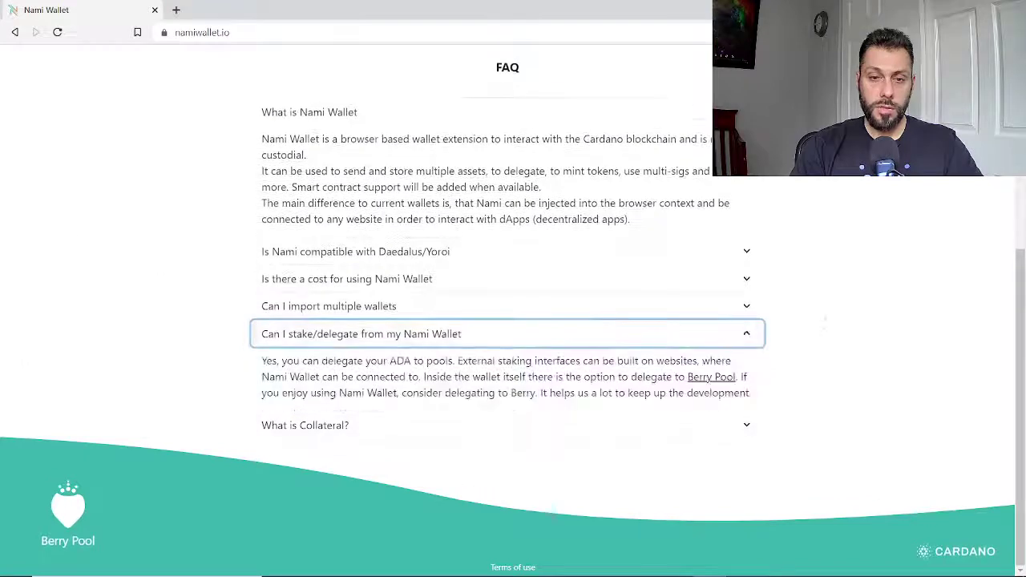
{"action": "left_click", "coordinate": [363, 343]}
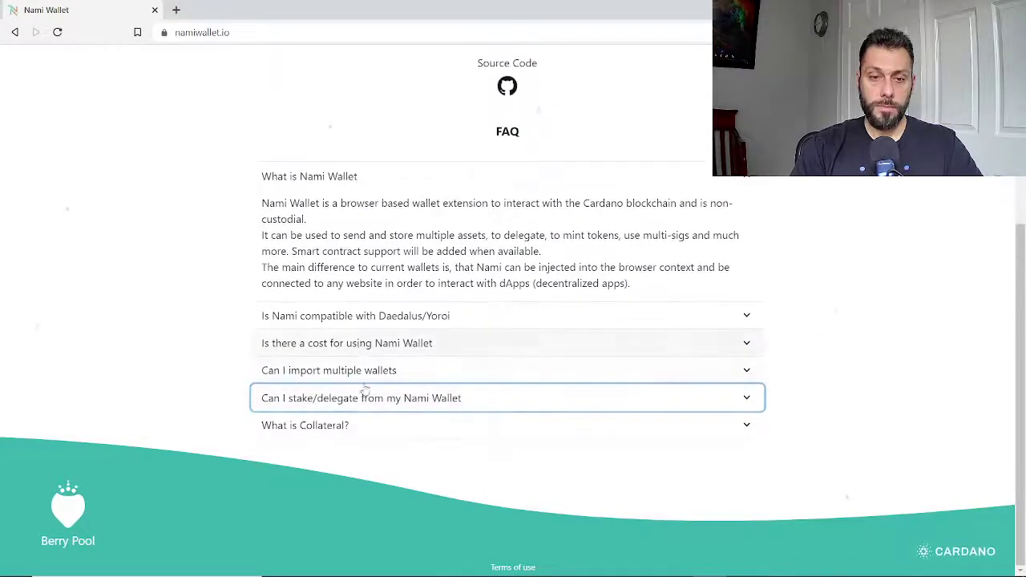
{"action": "left_click", "coordinate": [345, 427]}
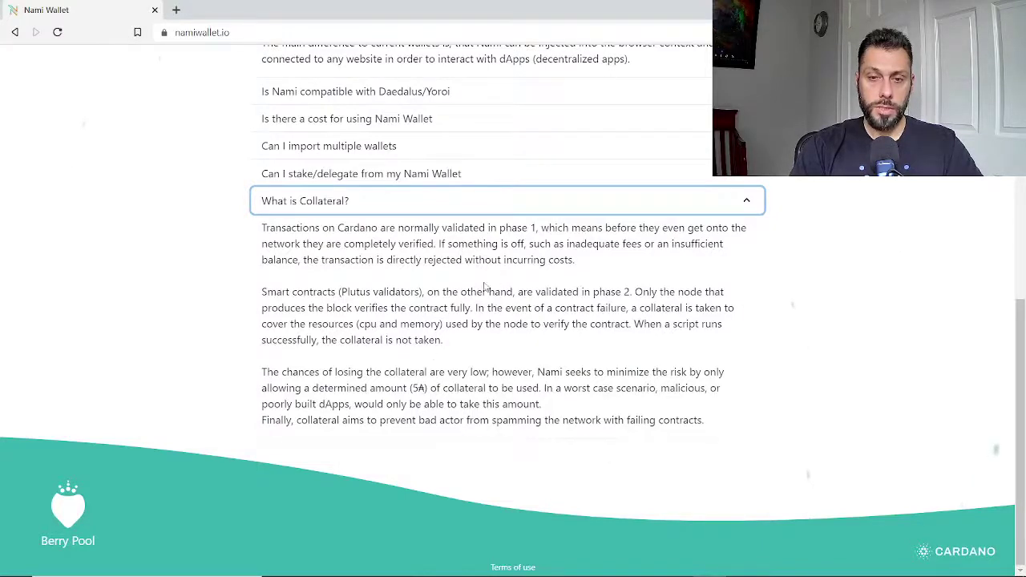
{"action": "left_click", "coordinate": [332, 201]}
{"action": "scroll", "coordinate": [396, 344], "scroll_direction": "up", "scroll_amount": 3}
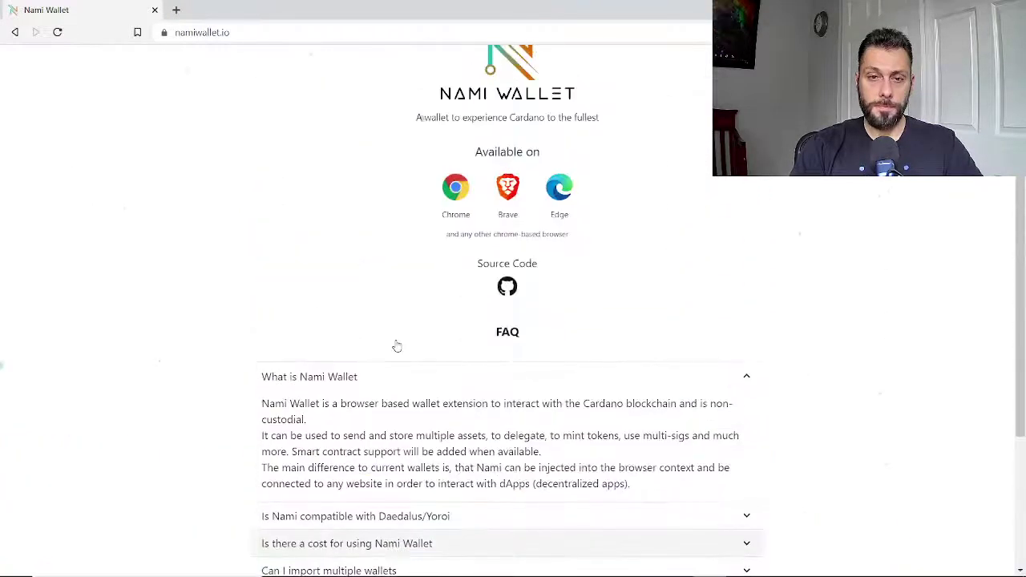
{"action": "left_click", "coordinate": [360, 384]}
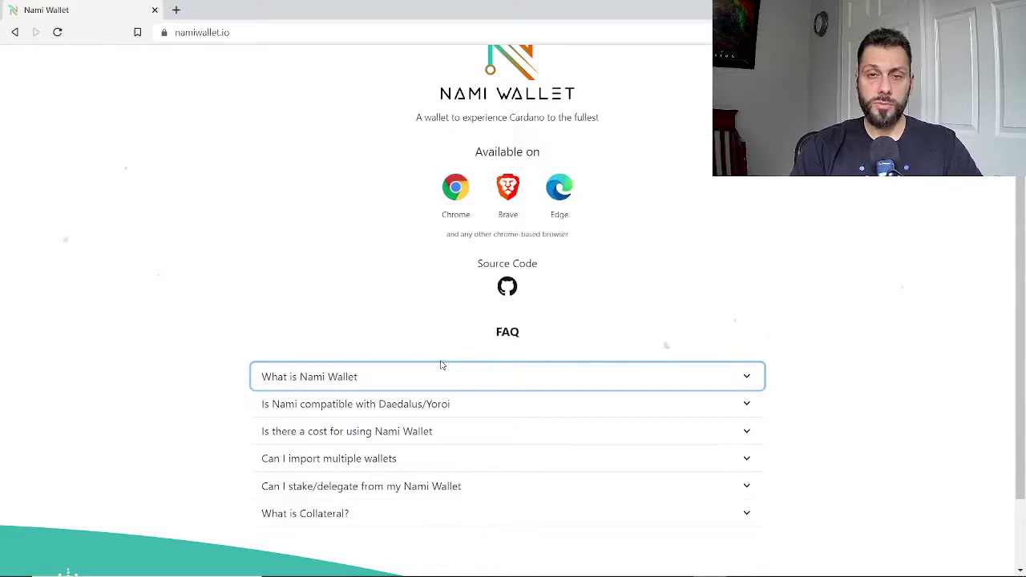
{"action": "scroll", "coordinate": [251, 272], "scroll_direction": "up", "scroll_amount": 1}
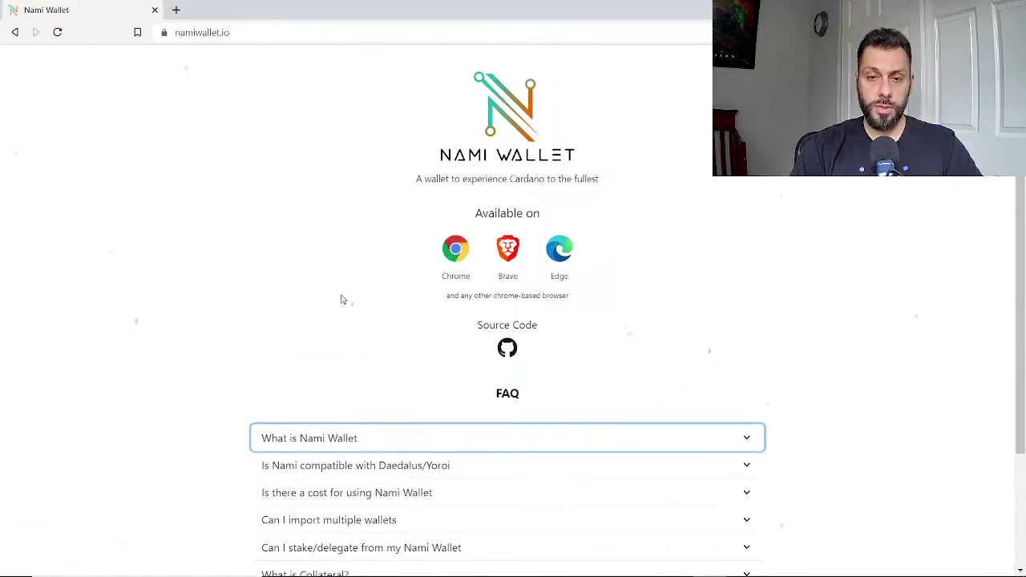
{"action": "scroll", "coordinate": [231, 354], "scroll_direction": "down", "scroll_amount": 1}
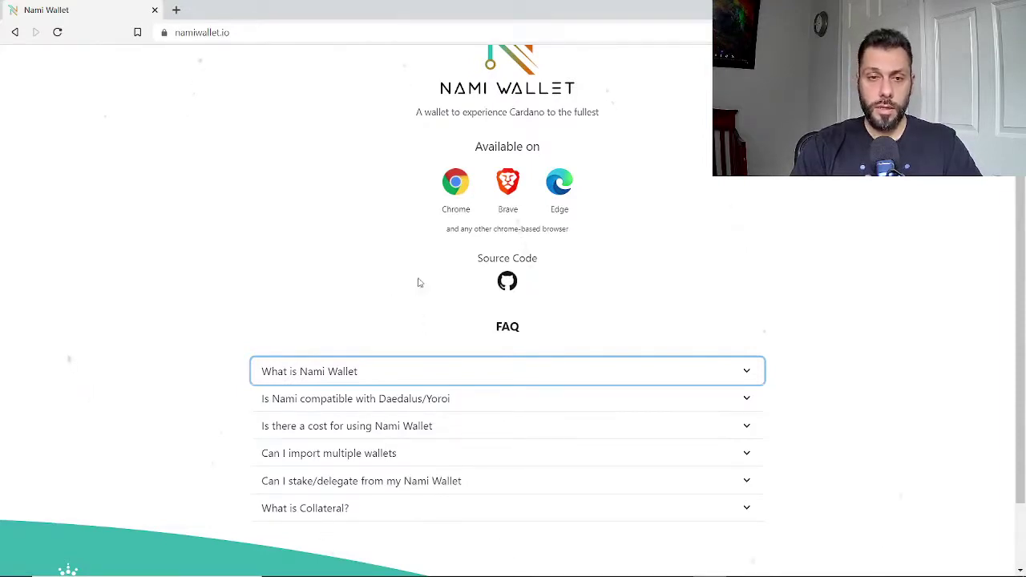
{"action": "scroll", "coordinate": [305, 251], "scroll_direction": "up", "scroll_amount": 1}
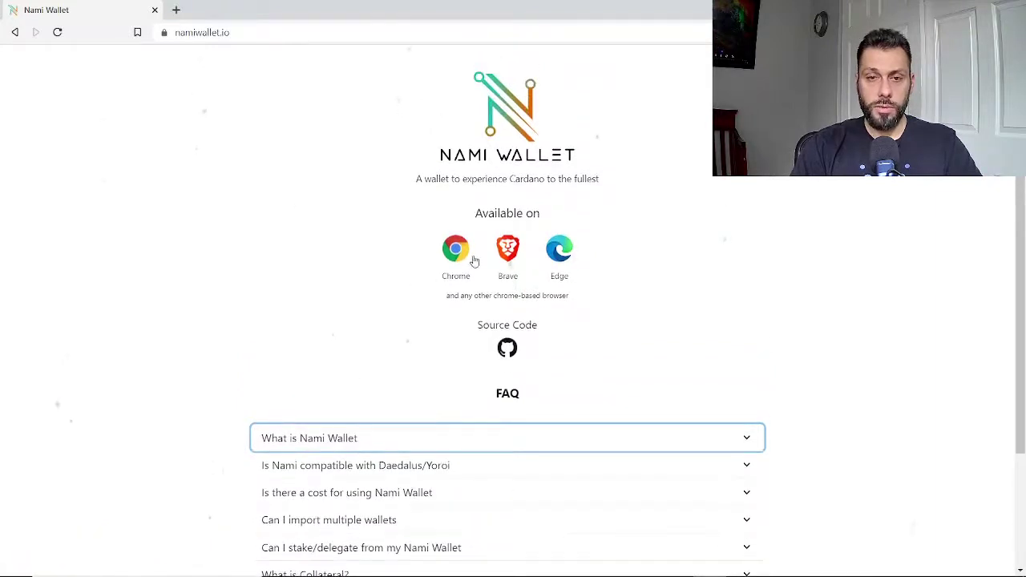
Add the Nami Wallet extension from its store page and launch it from the extensions menu.
{"action": "left_click", "coordinate": [508, 250]}
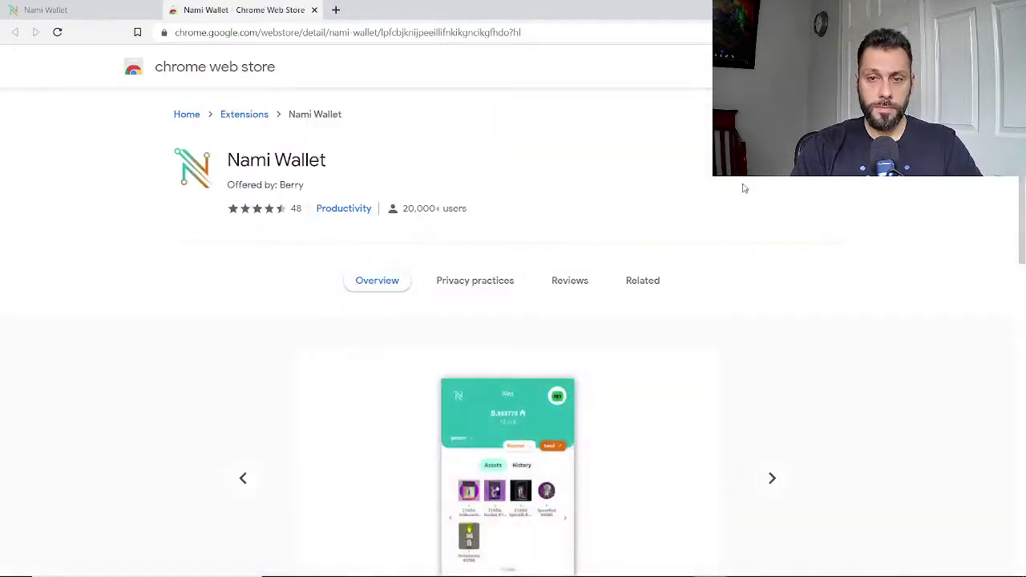
{"action": "left_click", "coordinate": [810, 160]}
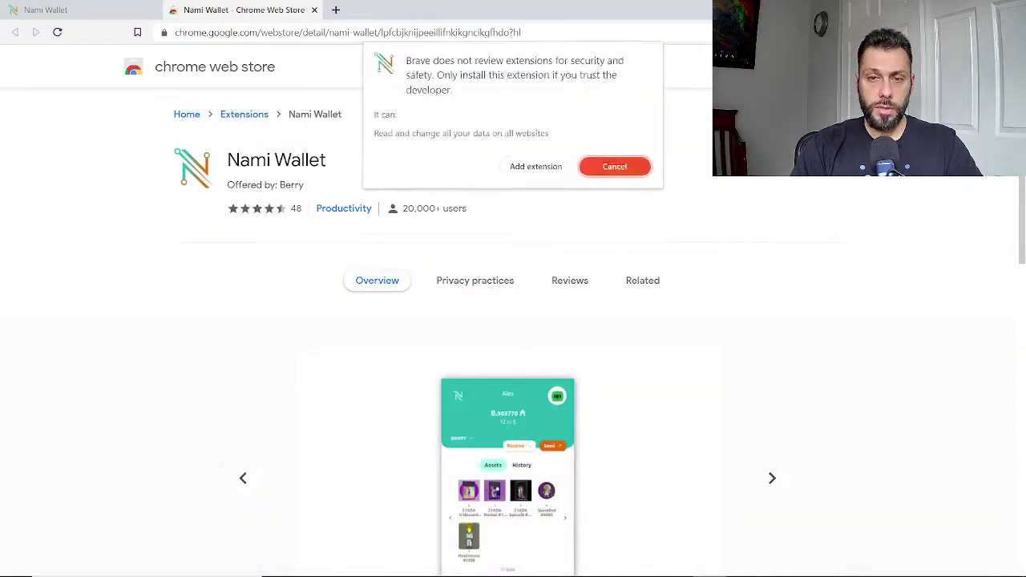
{"action": "left_click", "coordinate": [544, 166]}
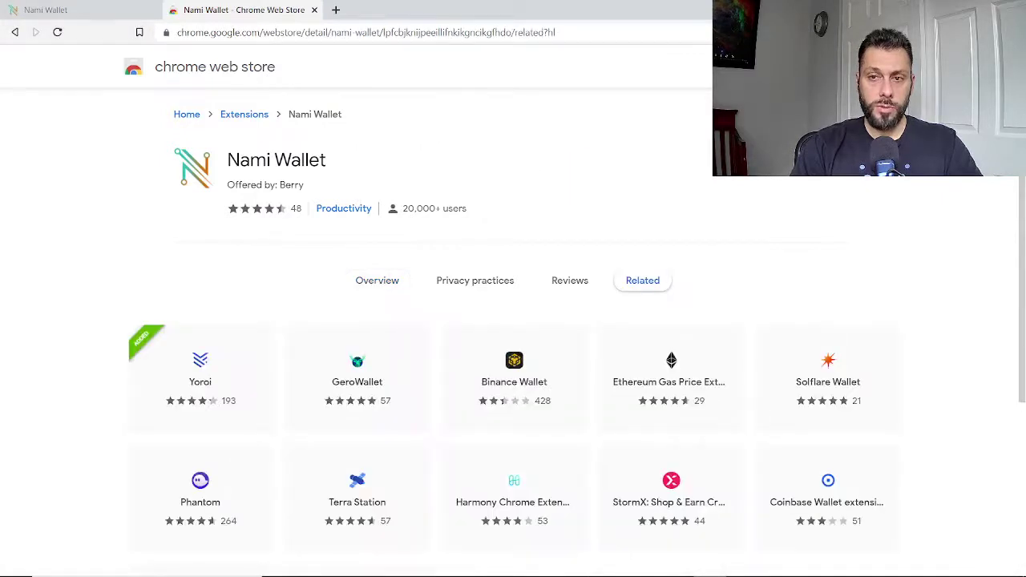
{"action": "left_click", "coordinate": [988, 32]}
{"action": "left_click", "coordinate": [988, 32]}
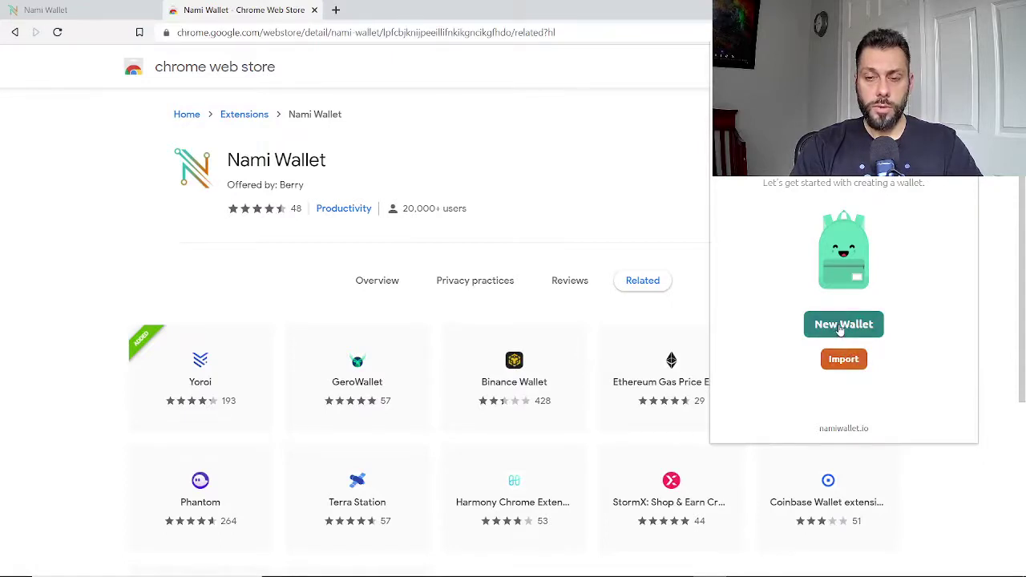
Create a new Nami wallet, accepting the terms and confirming the 24-word seed phrase.
{"action": "left_click", "coordinate": [839, 329]}
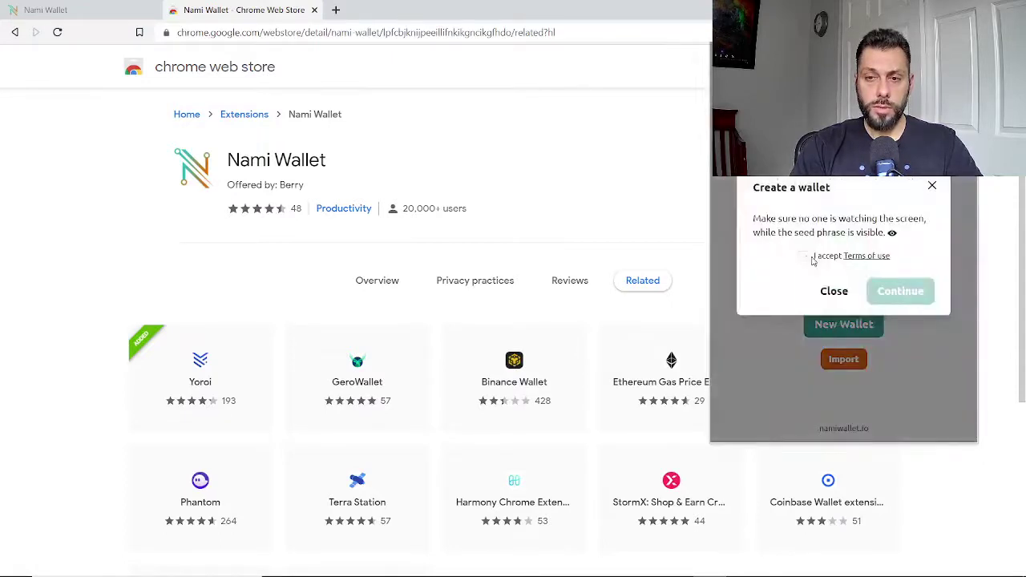
{"action": "left_click", "coordinate": [802, 256]}
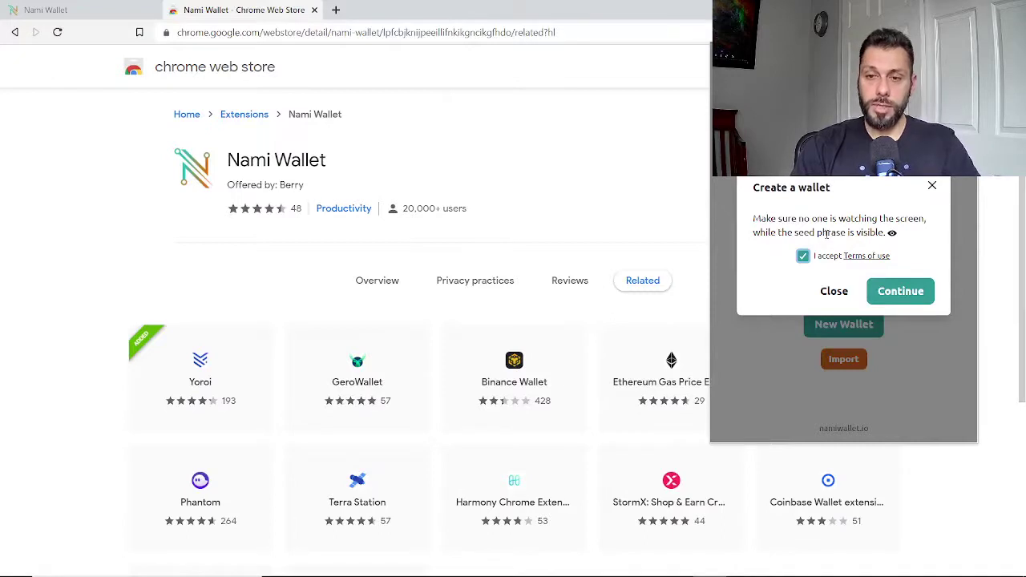
{"action": "left_click", "coordinate": [910, 295]}
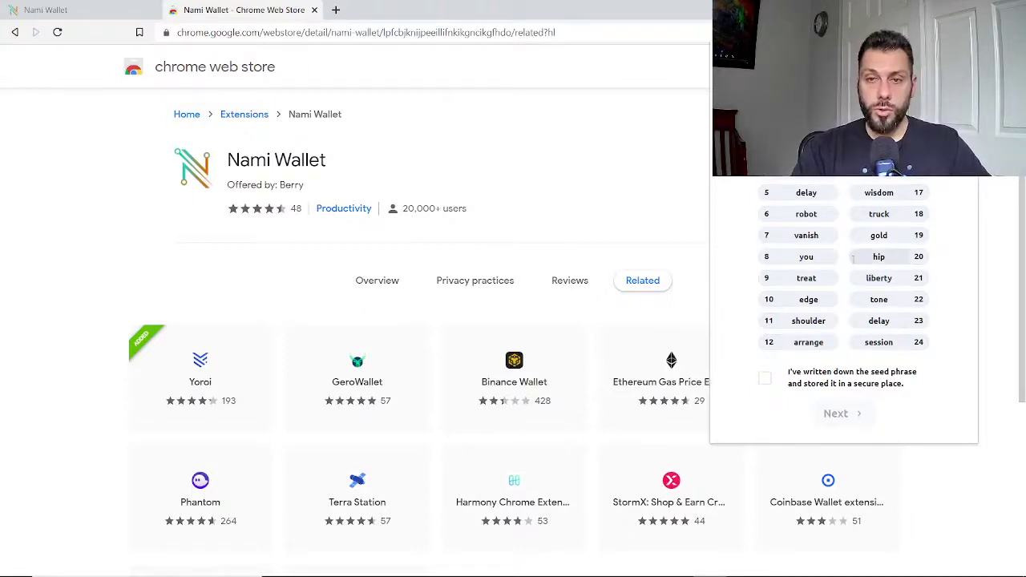
{"action": "left_click", "coordinate": [765, 378]}
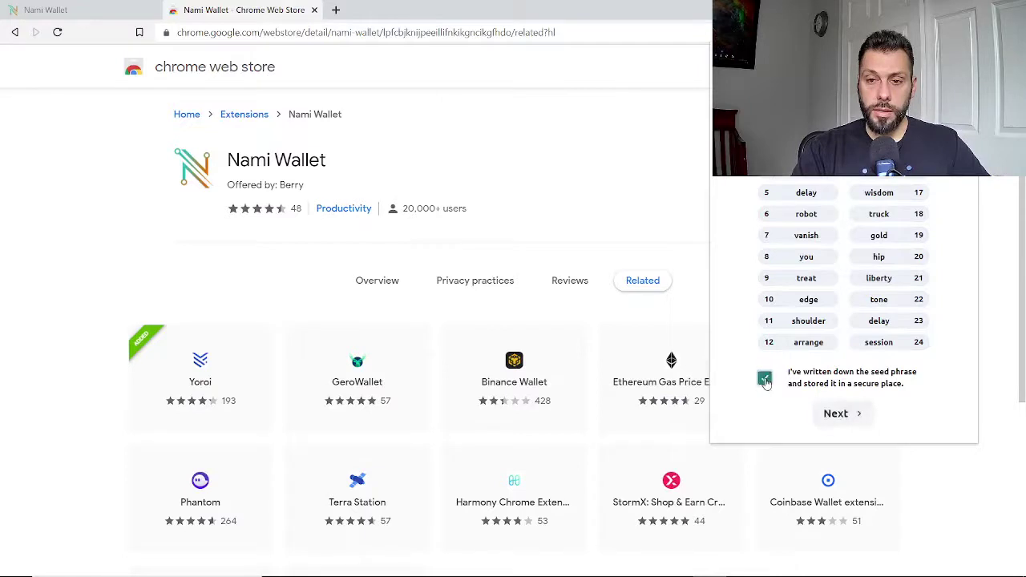
{"action": "left_click", "coordinate": [842, 415]}
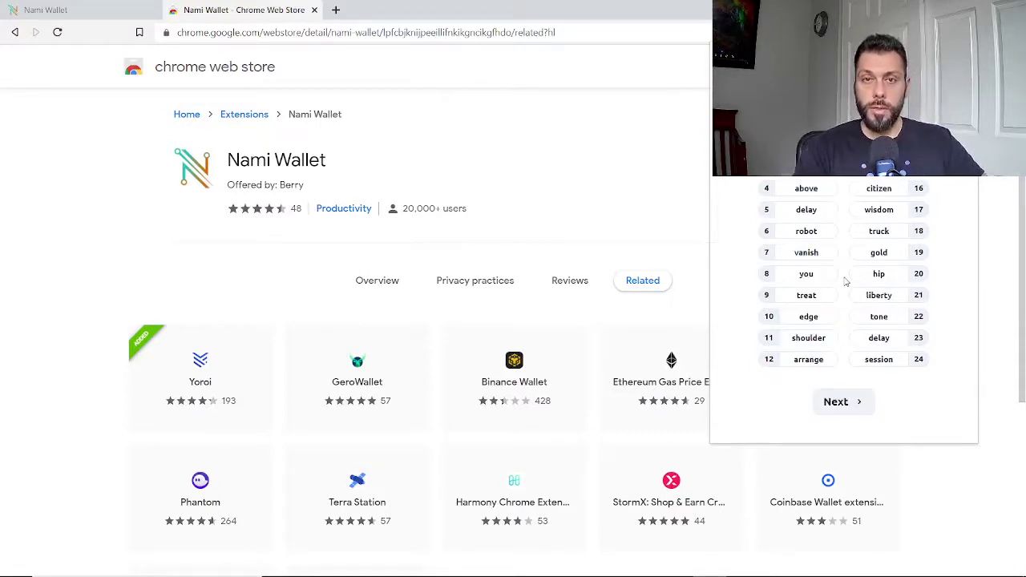
{"action": "left_click", "coordinate": [843, 408]}
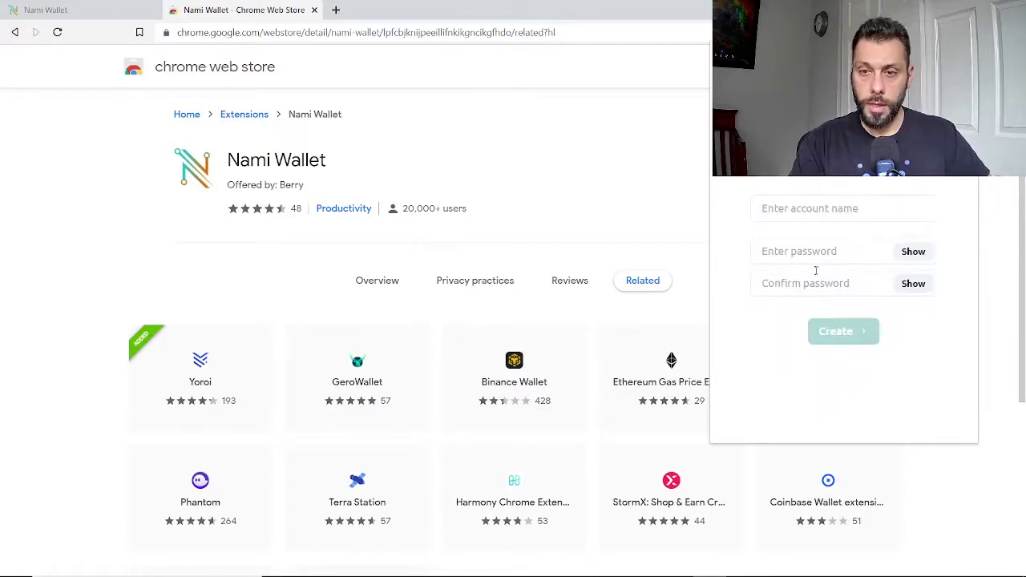
Finish creating the wallet with an account name and a password.
{"action": "left_click", "coordinate": [808, 210]}
{"action": "type", "text": "chr"}
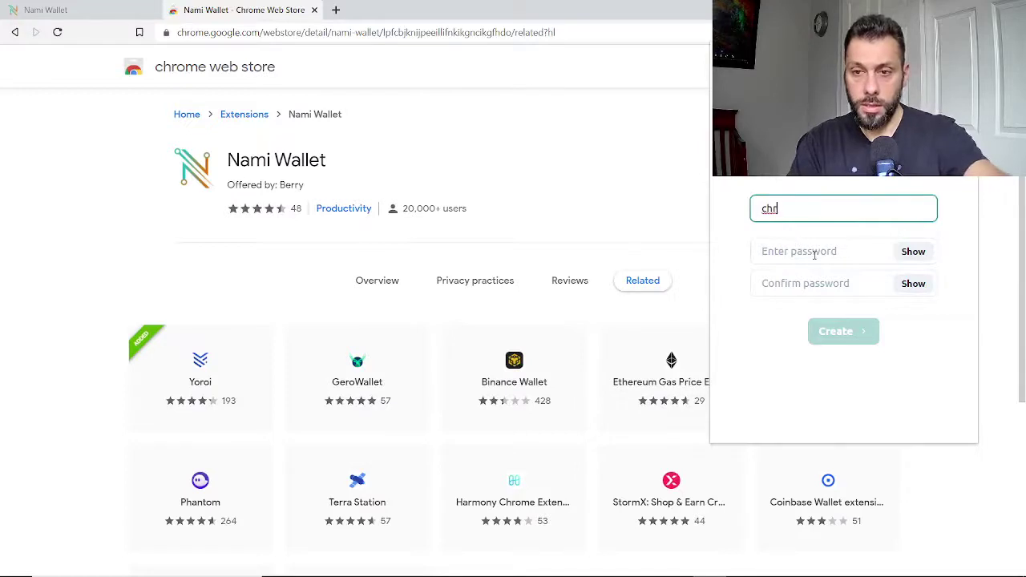
{"action": "left_click", "coordinate": [814, 255]}
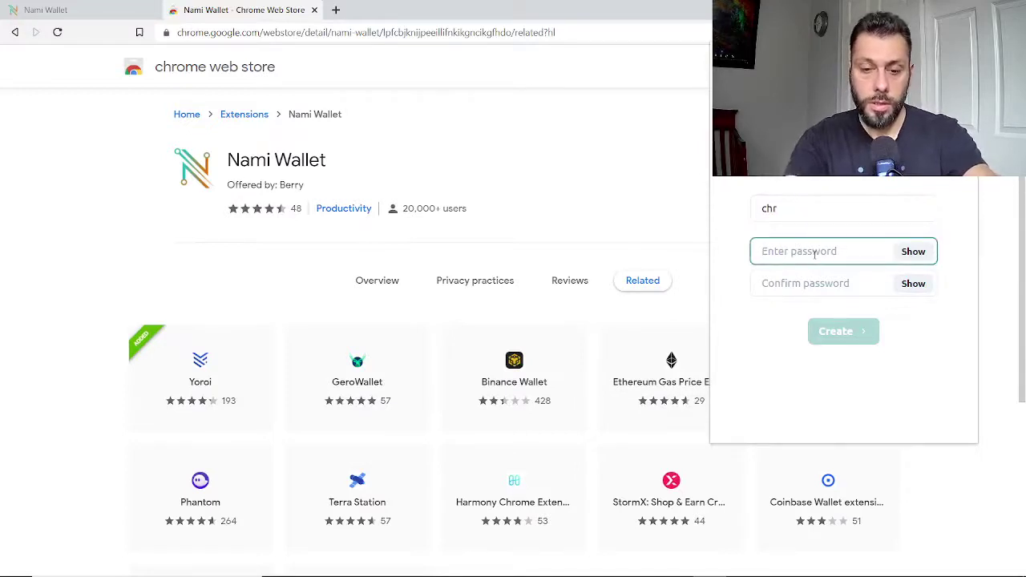
{"action": "type", "text": "a"}
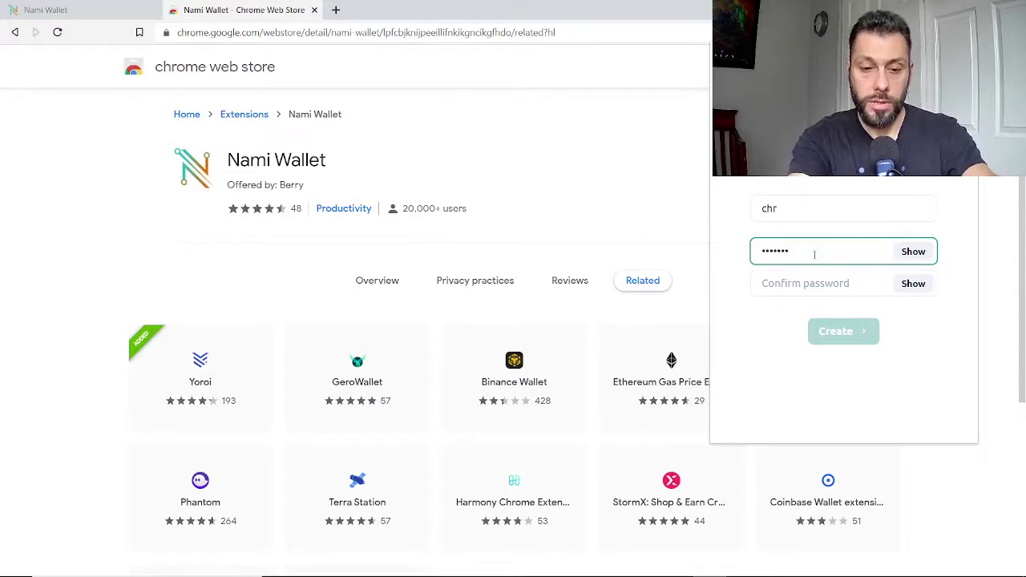
{"action": "key", "text": "Tab"}
{"action": "key", "text": "Tab"}
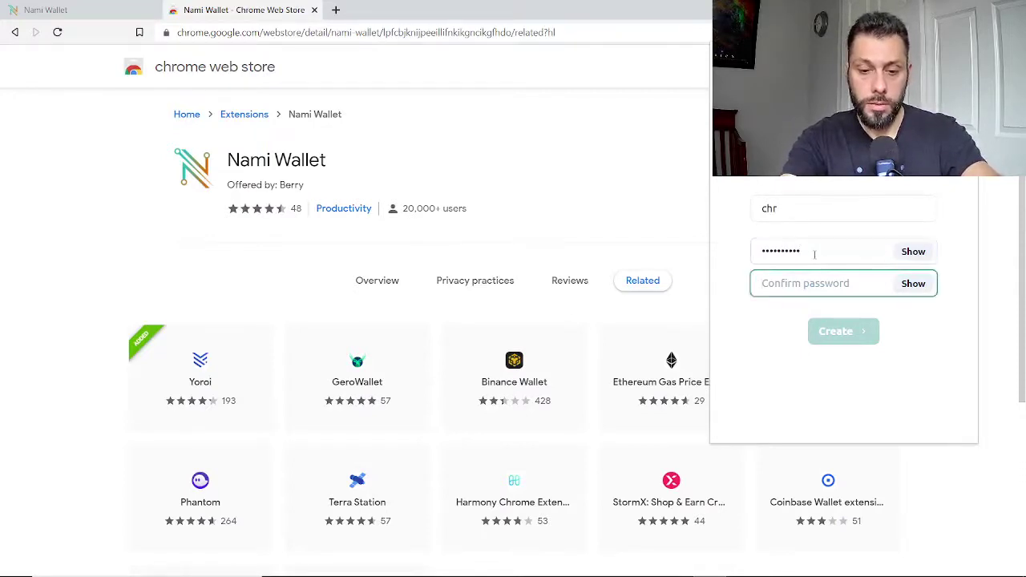
{"action": "type", "text": "a"}
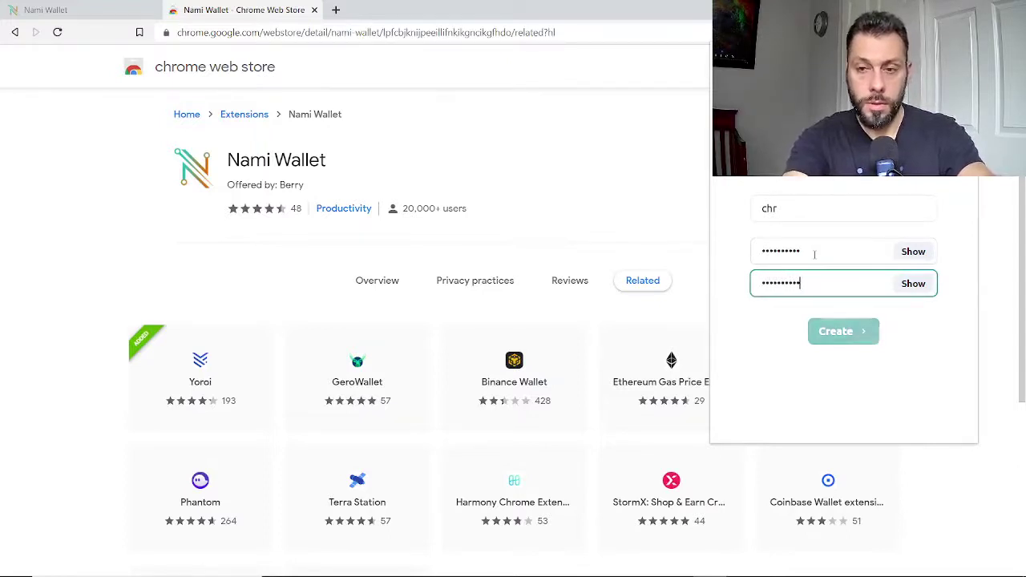
{"action": "left_click", "coordinate": [842, 331]}
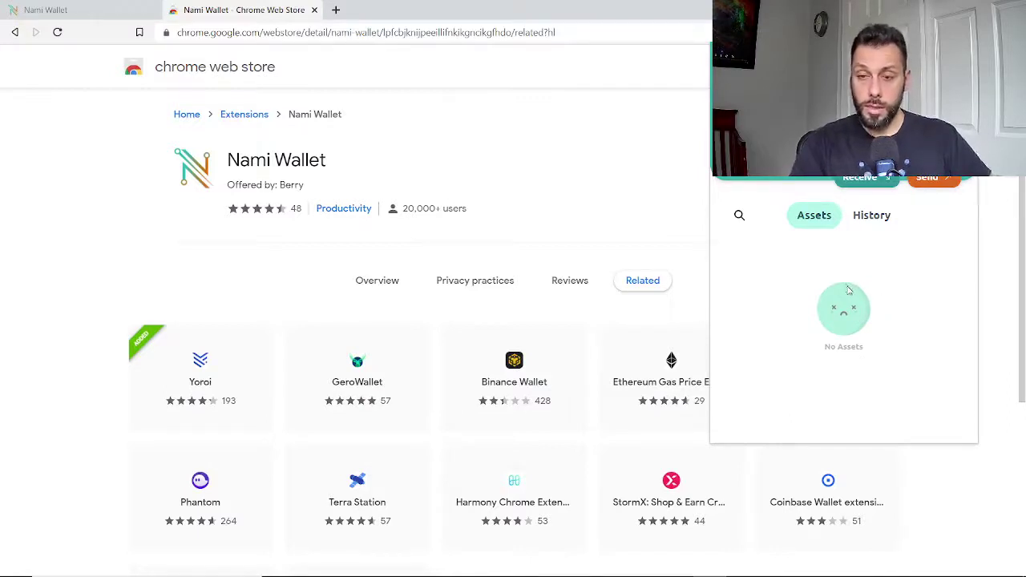
Copy the new wallet's receiving address and switch over to Yoroi.
{"action": "left_click", "coordinate": [882, 186]}
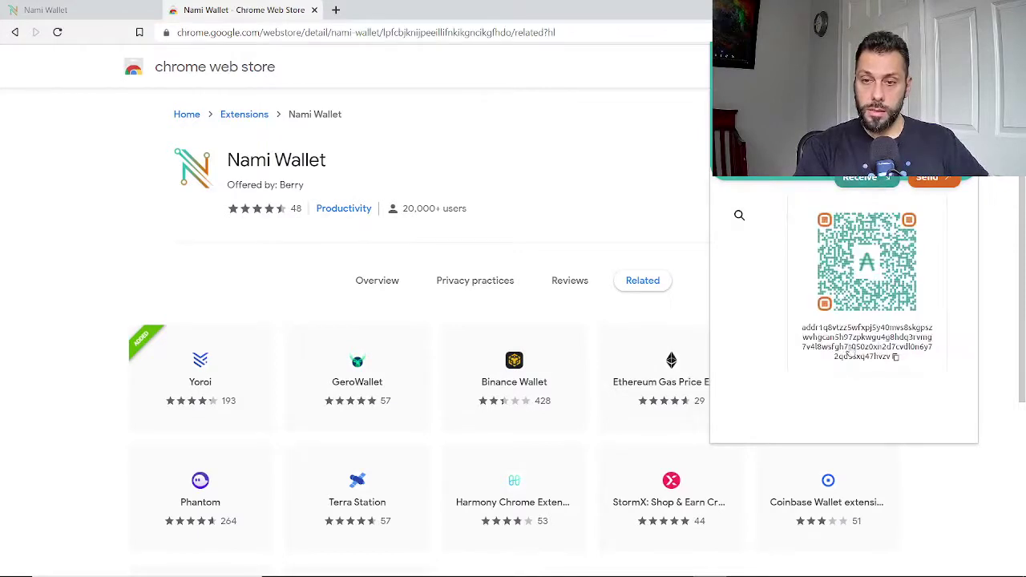
{"action": "left_click", "coordinate": [896, 358]}
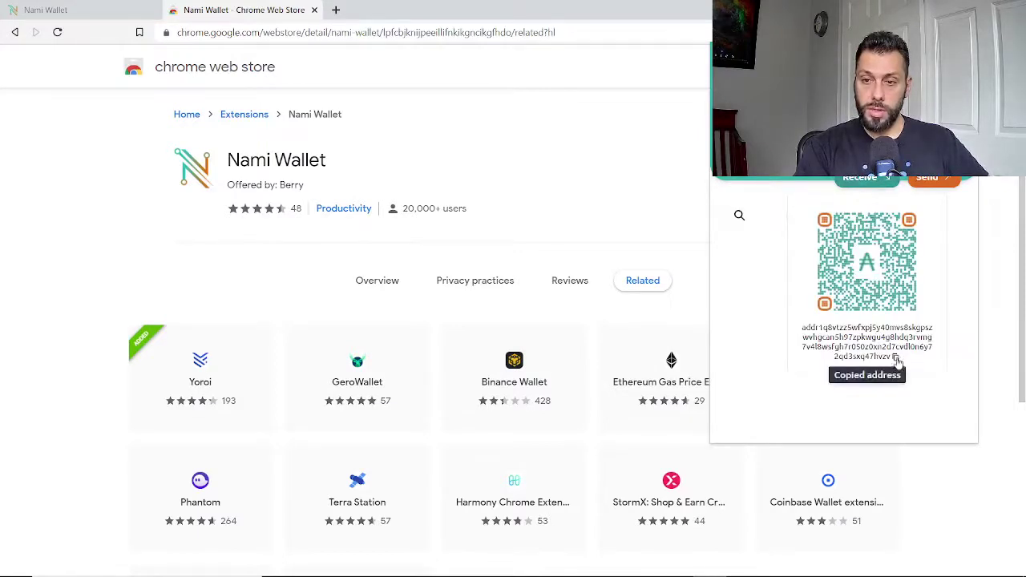
{"action": "key", "text": "alt+Tab"}
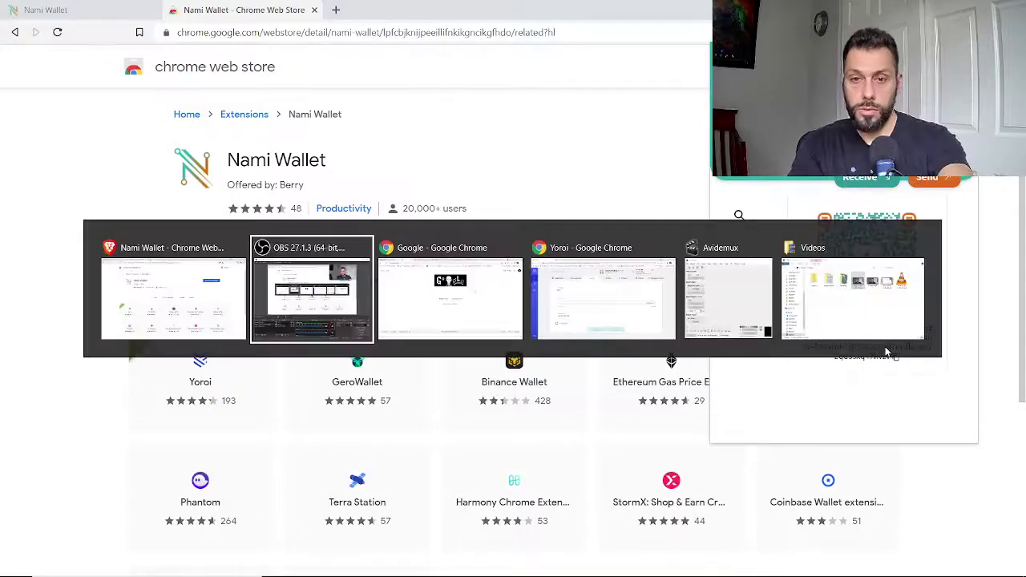
{"action": "key", "text": "Tab"}
{"action": "key", "text": "Tab"}
Paste the Nami address as receiver and enter an amount of 10 ASKP.
{"action": "left_click", "coordinate": [323, 287]}
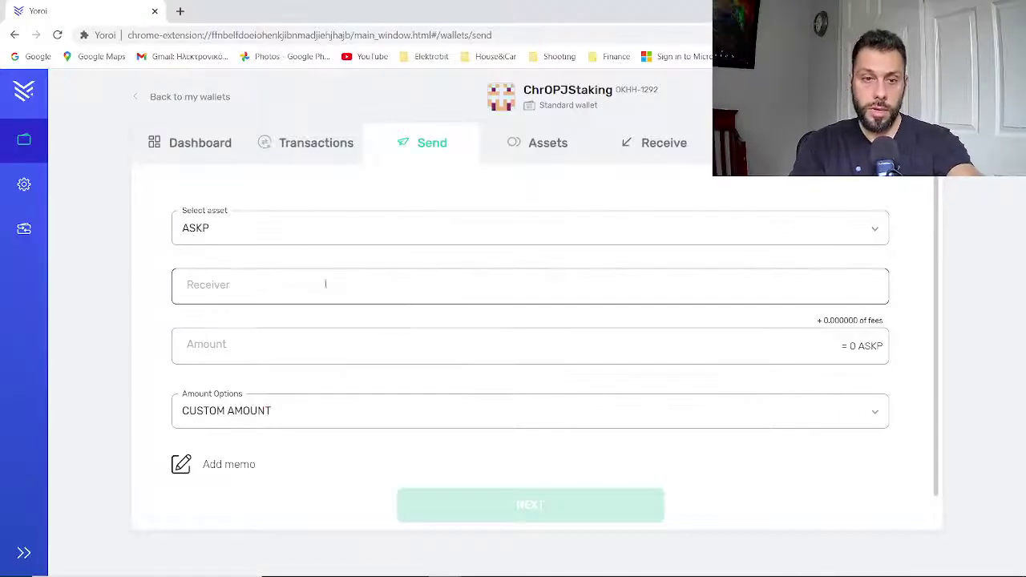
{"action": "left_click", "coordinate": [193, 291]}
{"action": "right_click", "coordinate": [193, 291]}
{"action": "left_click", "coordinate": [256, 394]}
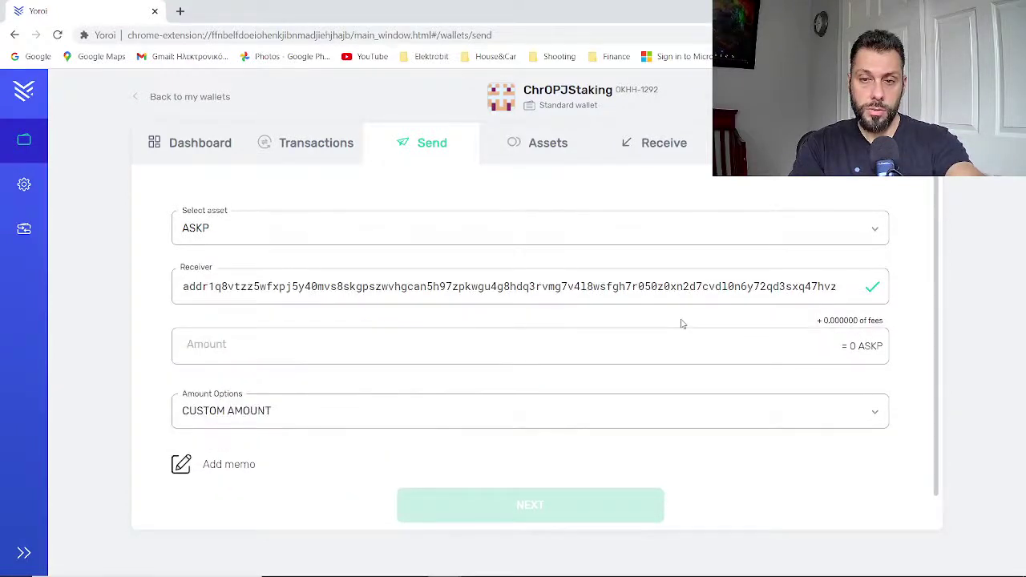
{"action": "left_click", "coordinate": [357, 344]}
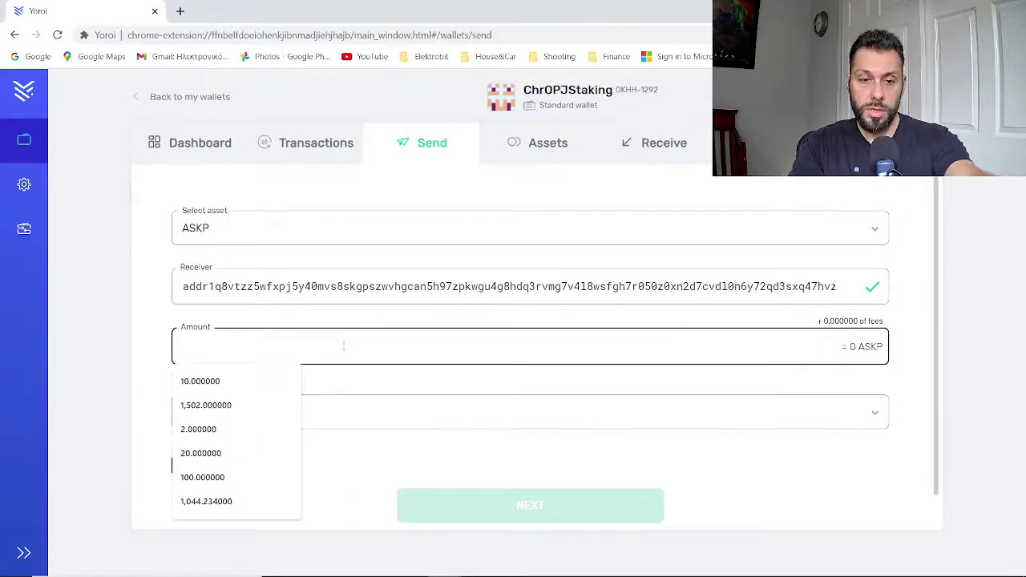
{"action": "type", "text": "1"}
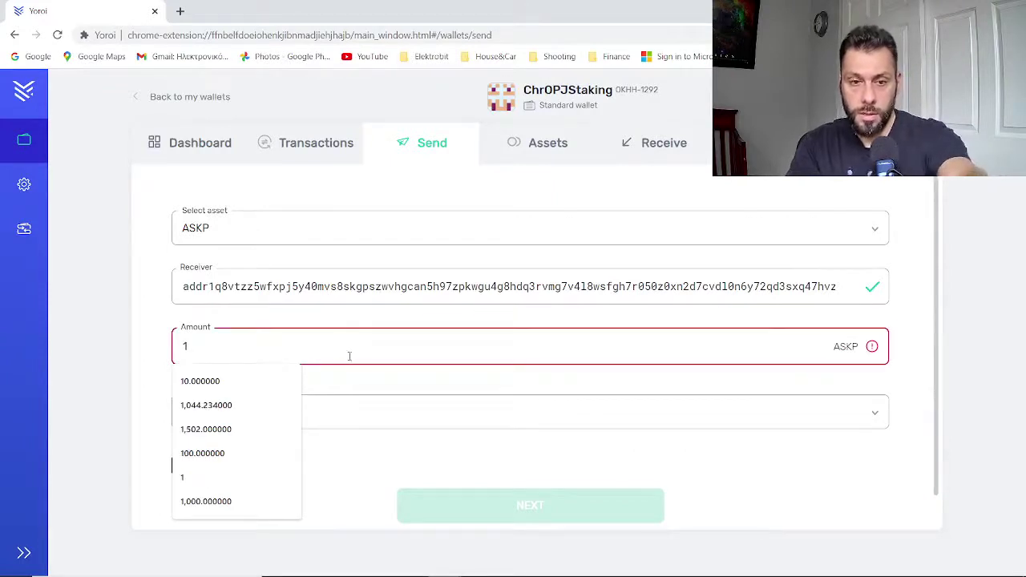
{"action": "type", "text": "0"}
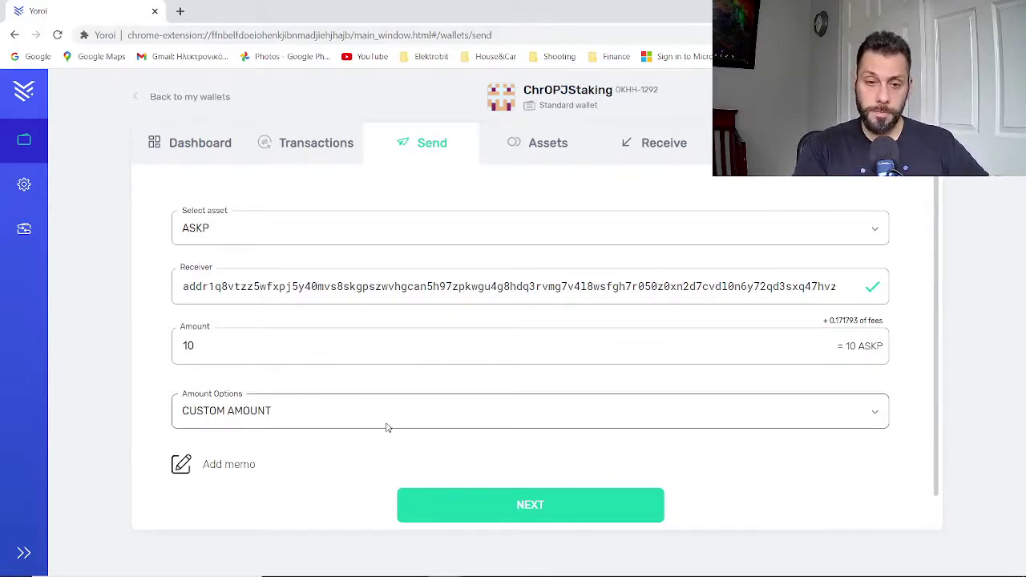
{"action": "left_click", "coordinate": [517, 505]}
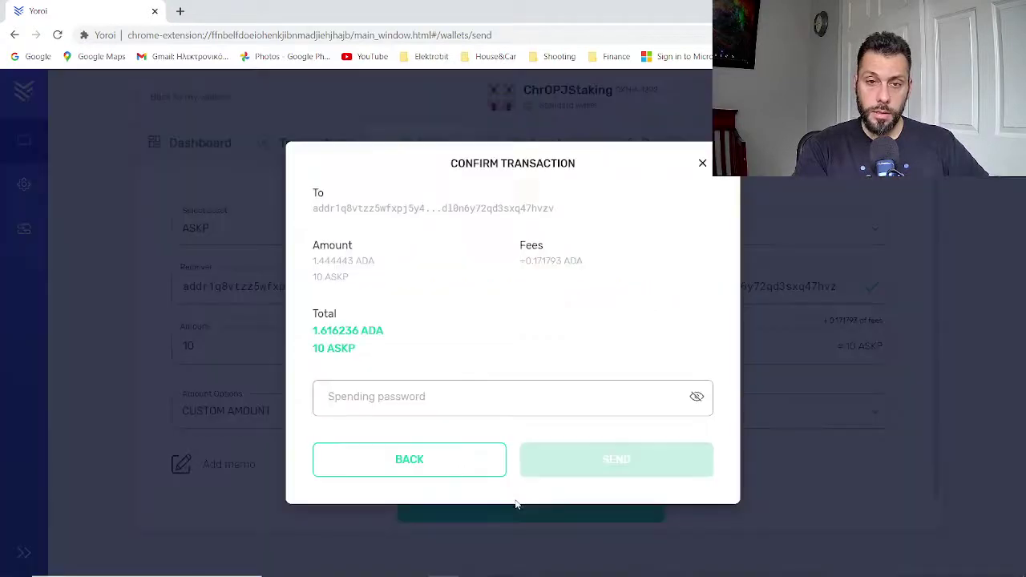
Review the 1.444443 ADA and fee, enter the spending password and send.
{"action": "left_click", "coordinate": [431, 400]}
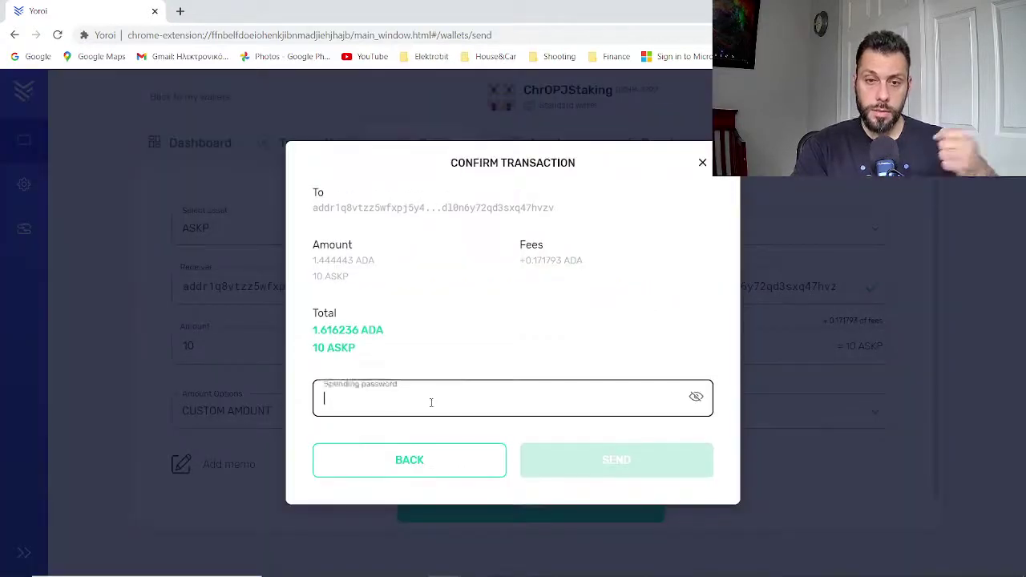
{"action": "left_click", "coordinate": [309, 264]}
{"action": "left_click_drag", "start_coordinate": [310, 267], "coordinate": [353, 261]}
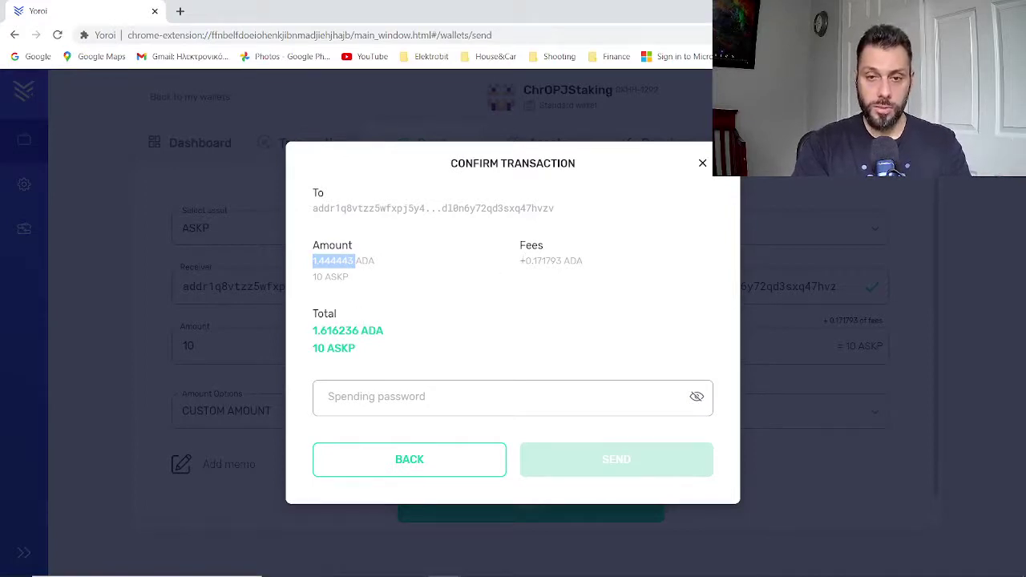
{"action": "left_click_drag", "start_coordinate": [520, 261], "coordinate": [585, 270]}
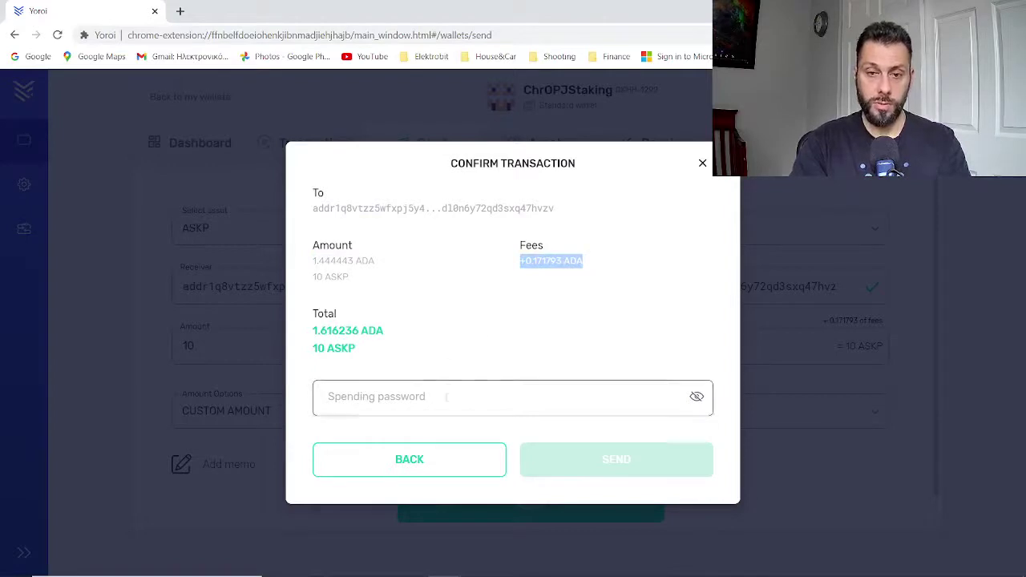
{"action": "left_click", "coordinate": [446, 401]}
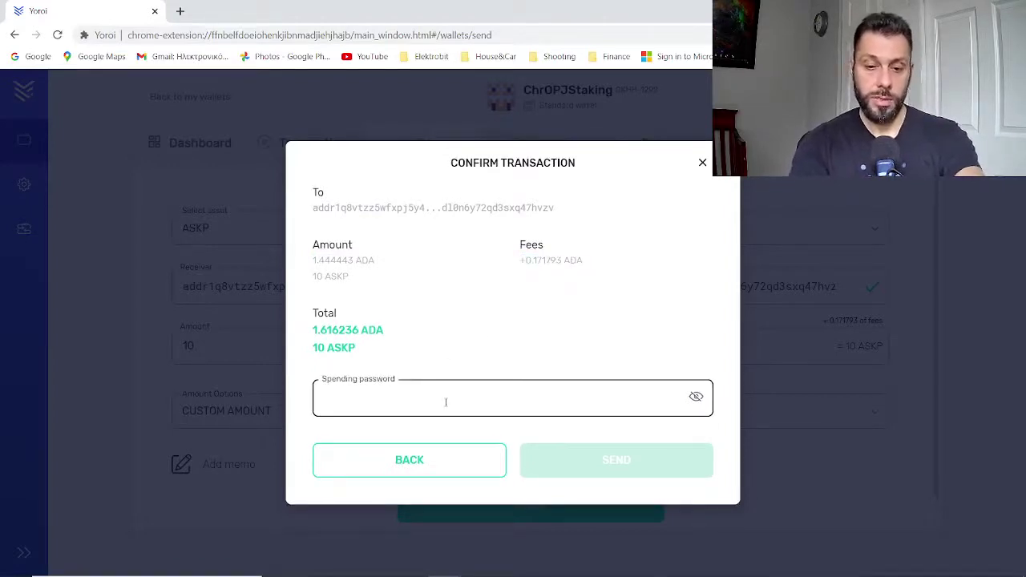
{"action": "type", "text": "•••"}
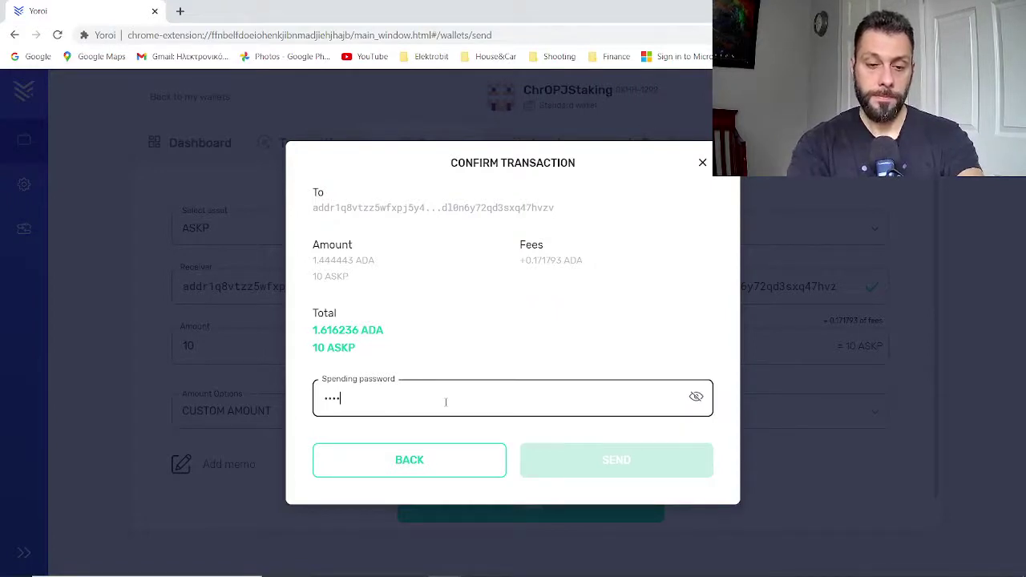
{"action": "type", "text": "•••••••"}
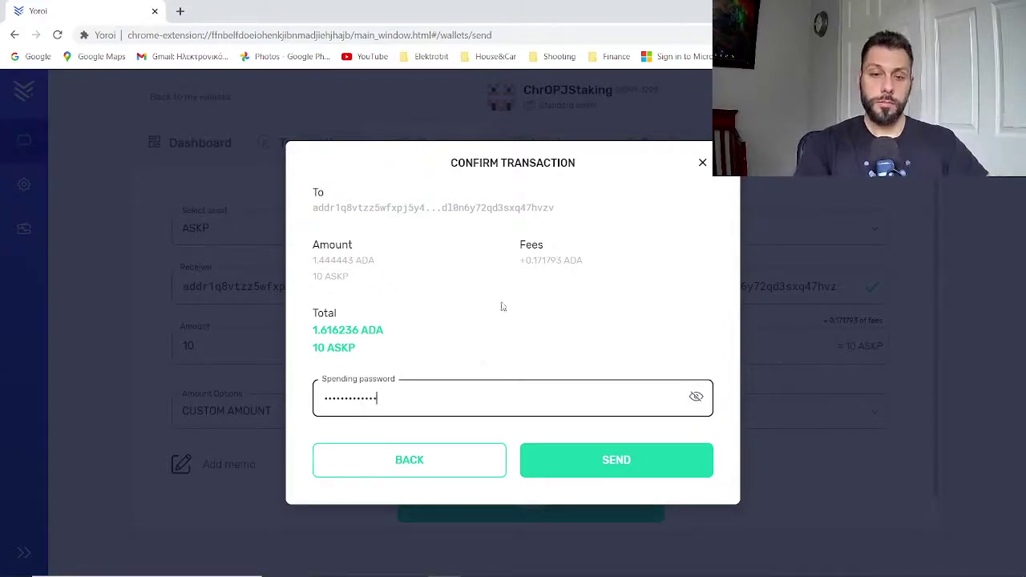
{"action": "left_click", "coordinate": [593, 449]}
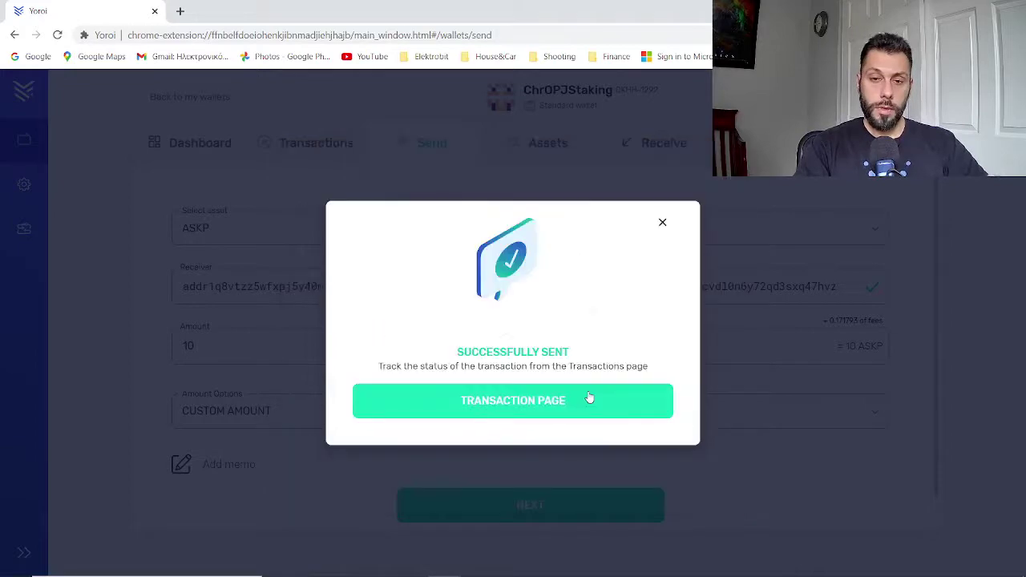
{"action": "left_click", "coordinate": [524, 400]}
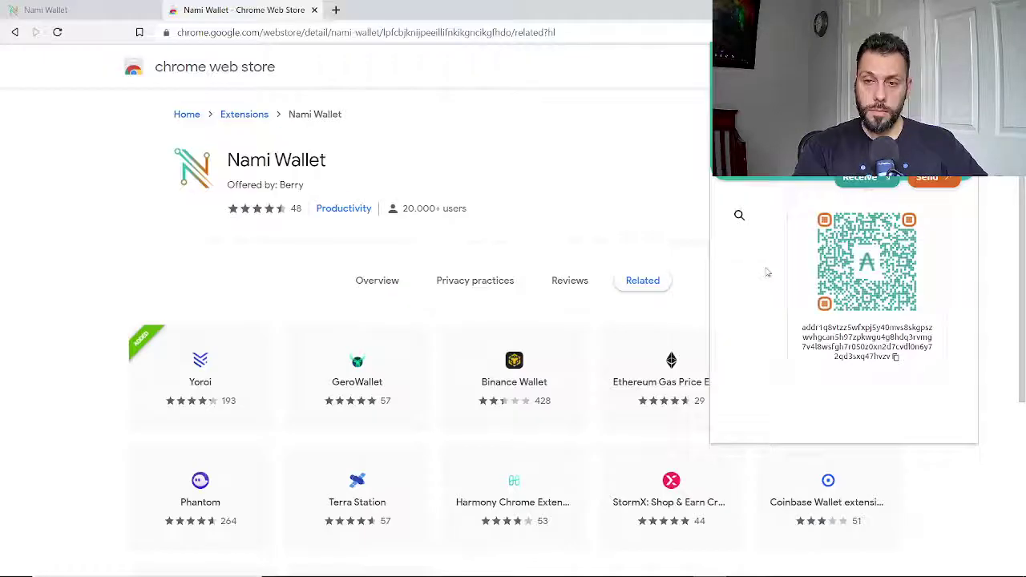
Close the receive view and open the SkepsisTest token under Nami's assets.
{"action": "left_click", "coordinate": [768, 272]}
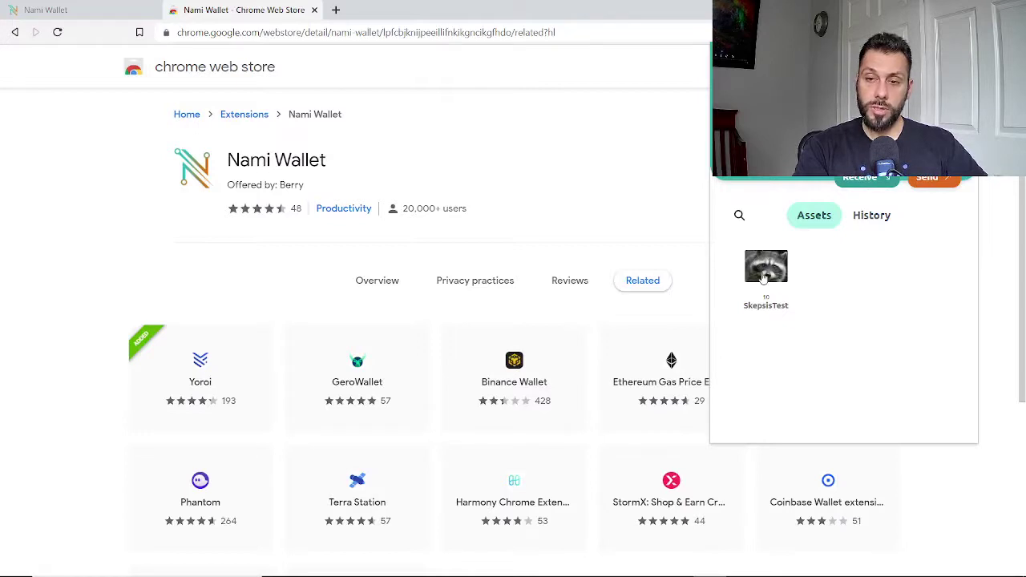
{"action": "left_click", "coordinate": [763, 277]}
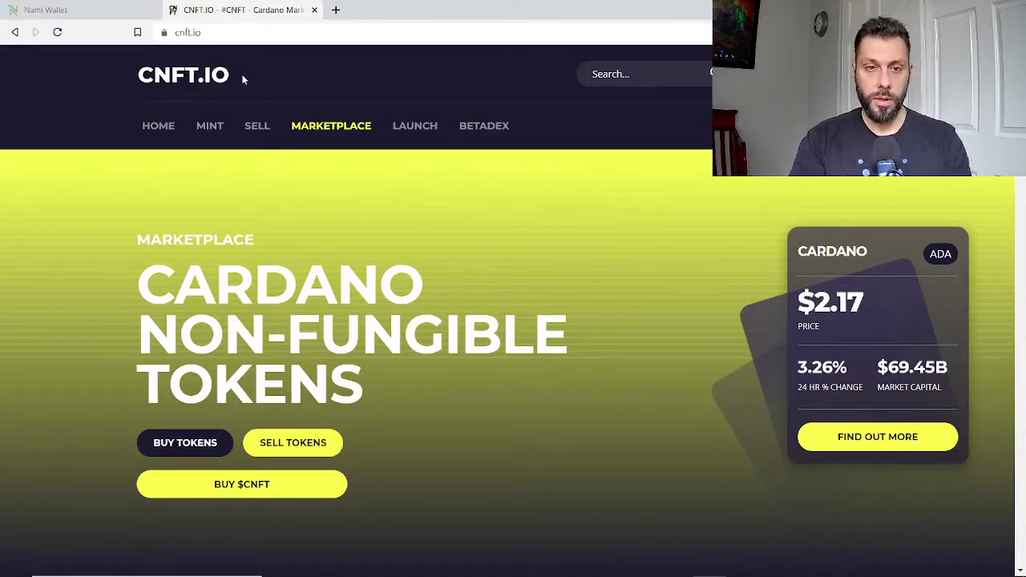
Go from Sell Tokens to the CNFT account registration form.
{"action": "left_click", "coordinate": [770, 74]}
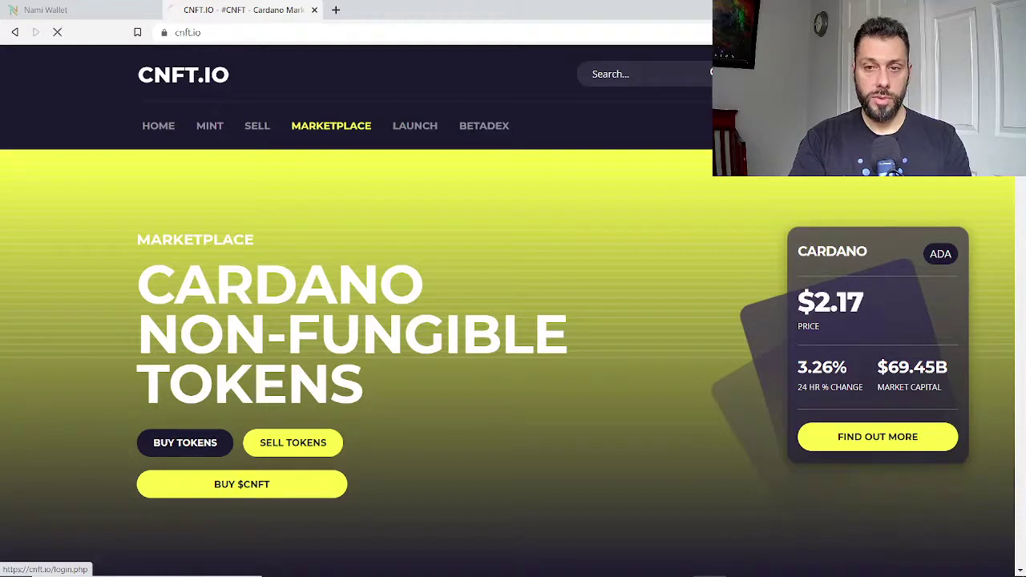
{"action": "scroll", "coordinate": [439, 226], "scroll_direction": "down", "scroll_amount": 2}
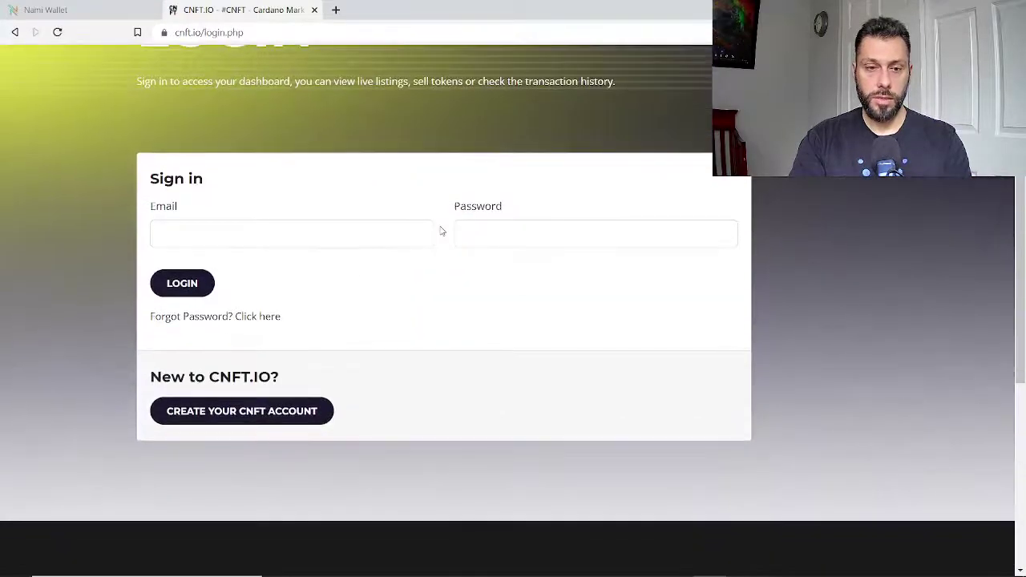
{"action": "left_click", "coordinate": [256, 416]}
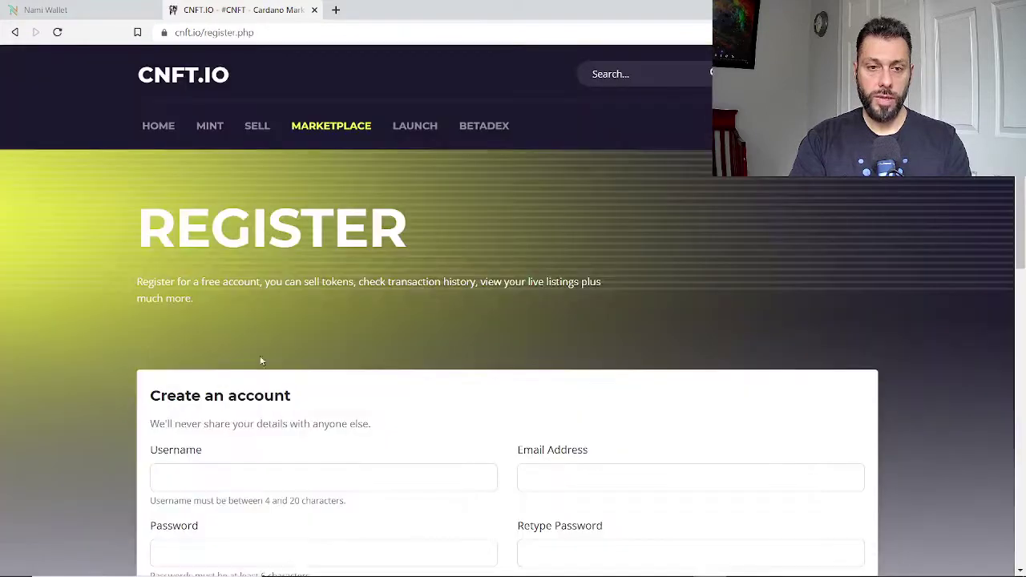
{"action": "scroll", "coordinate": [261, 360], "scroll_direction": "down", "scroll_amount": 2}
Fill in the e-mail address and password twice, agree to the terms, and register.
{"action": "left_click", "coordinate": [227, 342]}
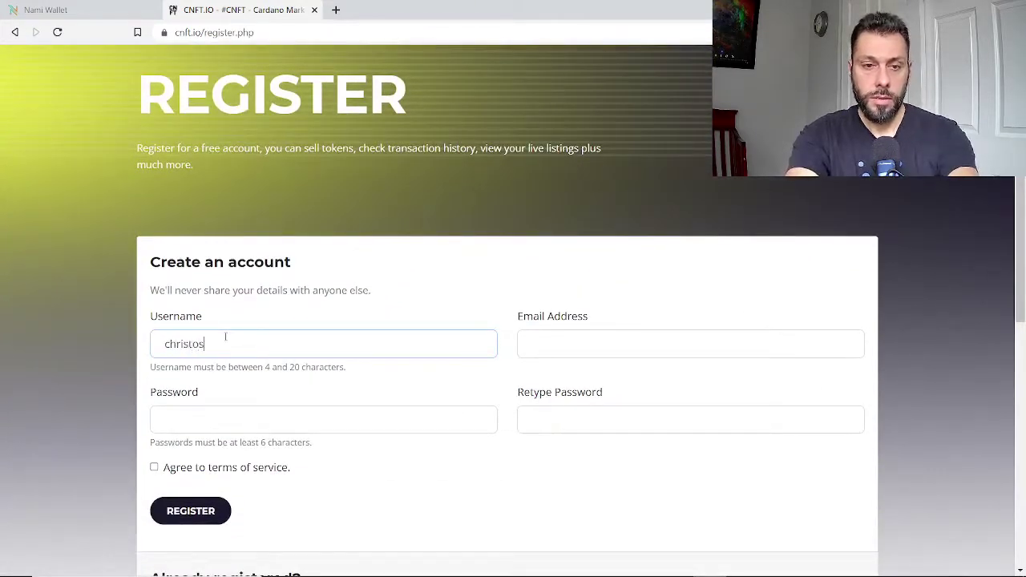
{"action": "key", "text": "Tab"}
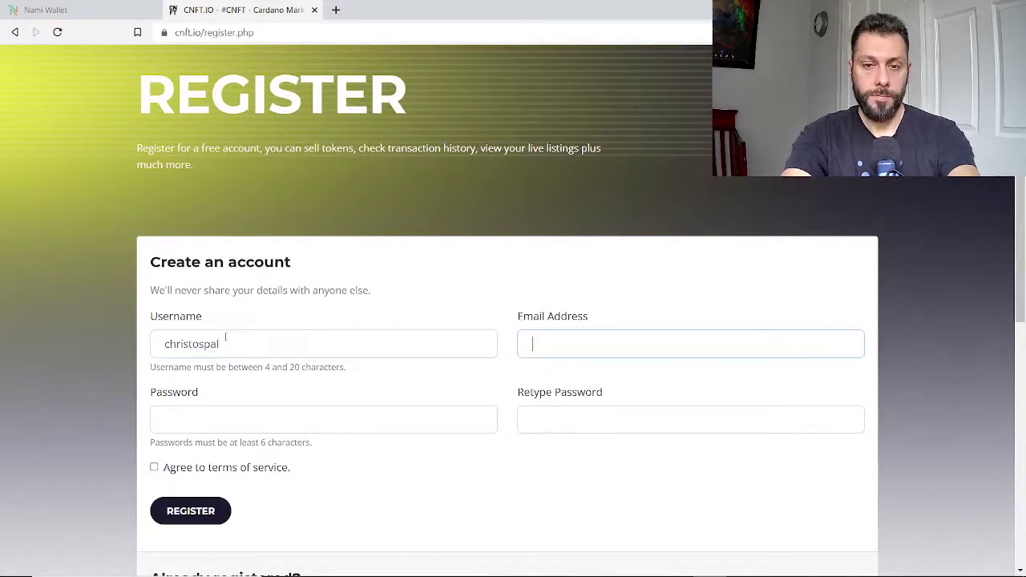
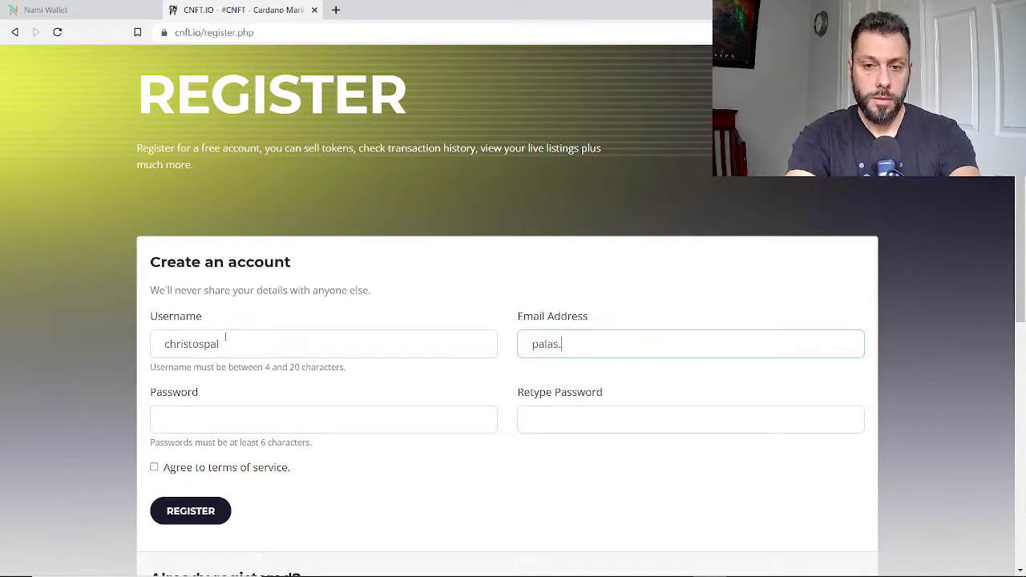
{"action": "key", "text": "Tab"}
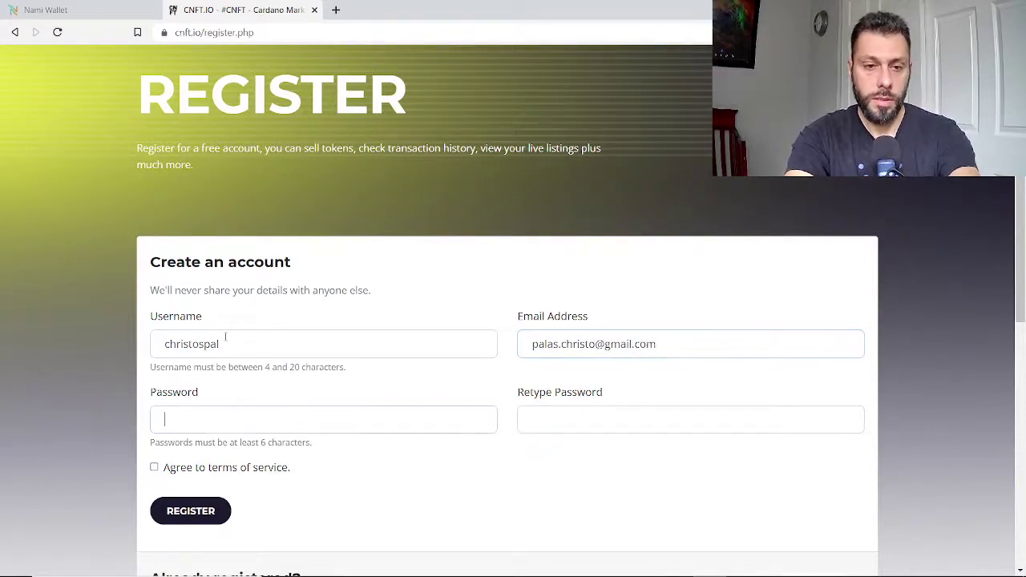
{"action": "type", "text": "••••••••••"}
{"action": "key", "text": "Tab"}
{"action": "type", "text": "••••••••••"}
{"action": "left_click", "coordinate": [154, 467]}
{"action": "left_click", "coordinate": [190, 511]}
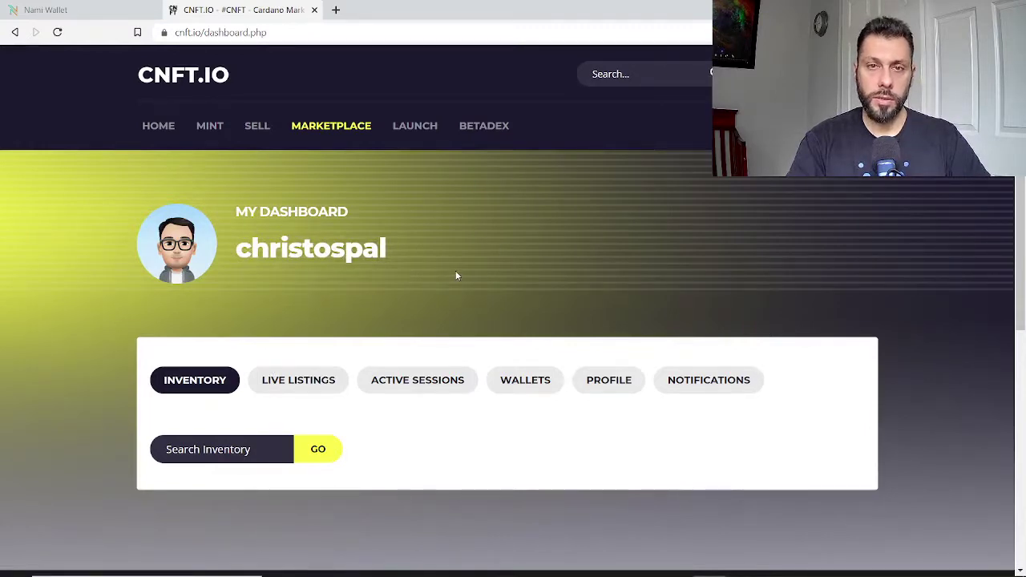
Add the Nami wallet under Wallets, signing the request with the wallet password, then return home.
{"action": "left_click", "coordinate": [525, 380]}
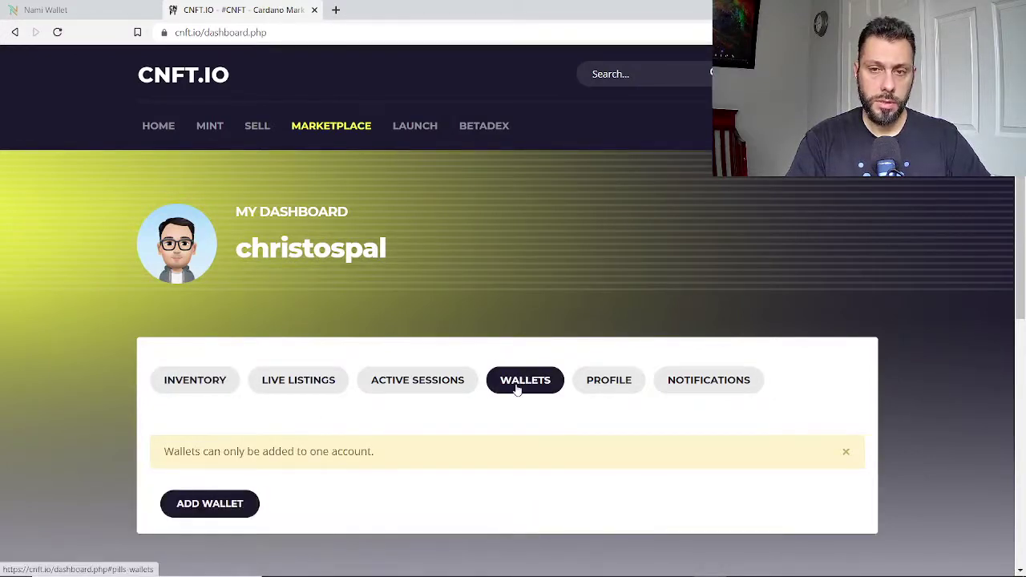
{"action": "left_click", "coordinate": [221, 505]}
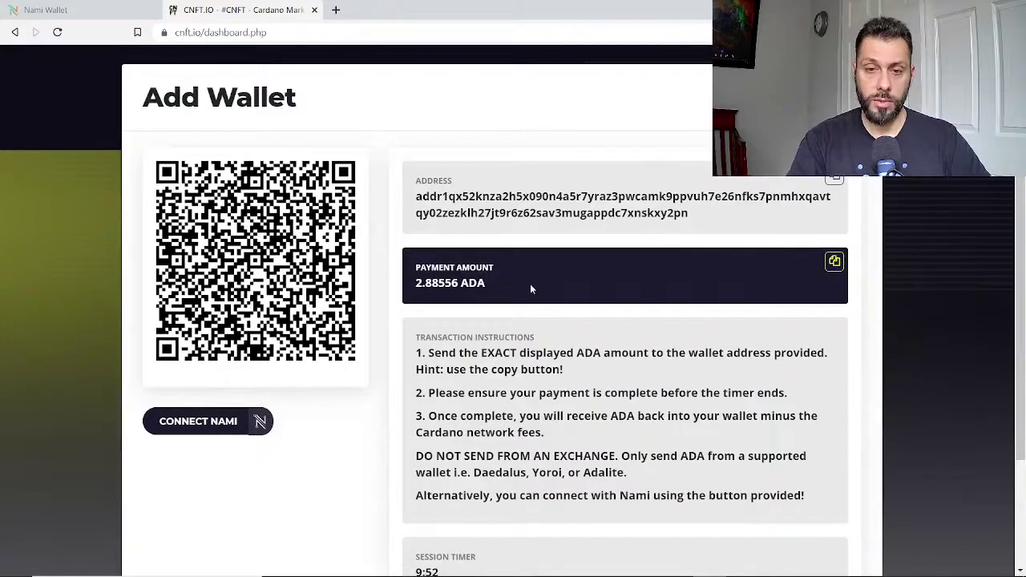
{"action": "scroll", "coordinate": [539, 276], "scroll_direction": "down", "scroll_amount": 3}
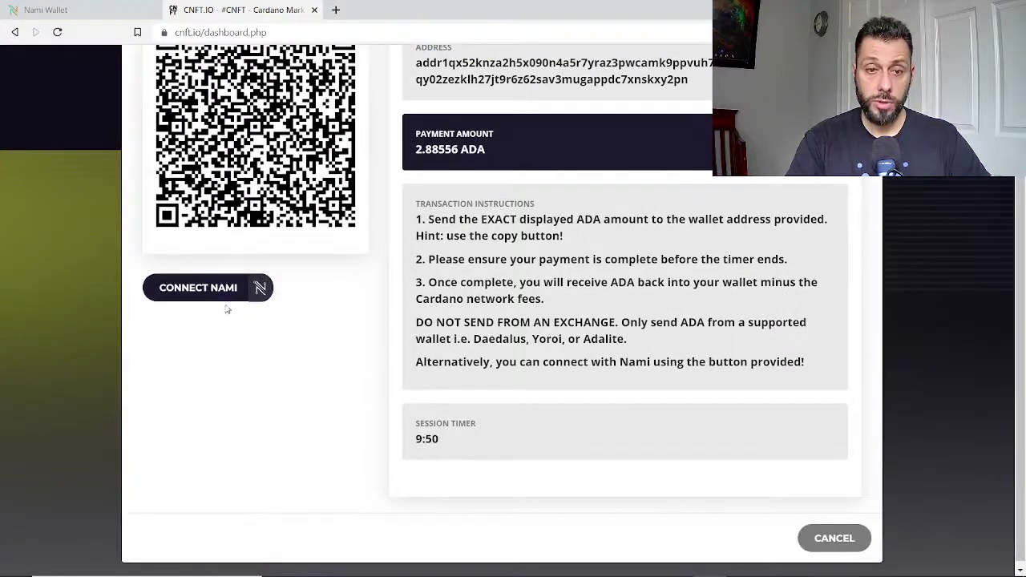
{"action": "left_click", "coordinate": [218, 295]}
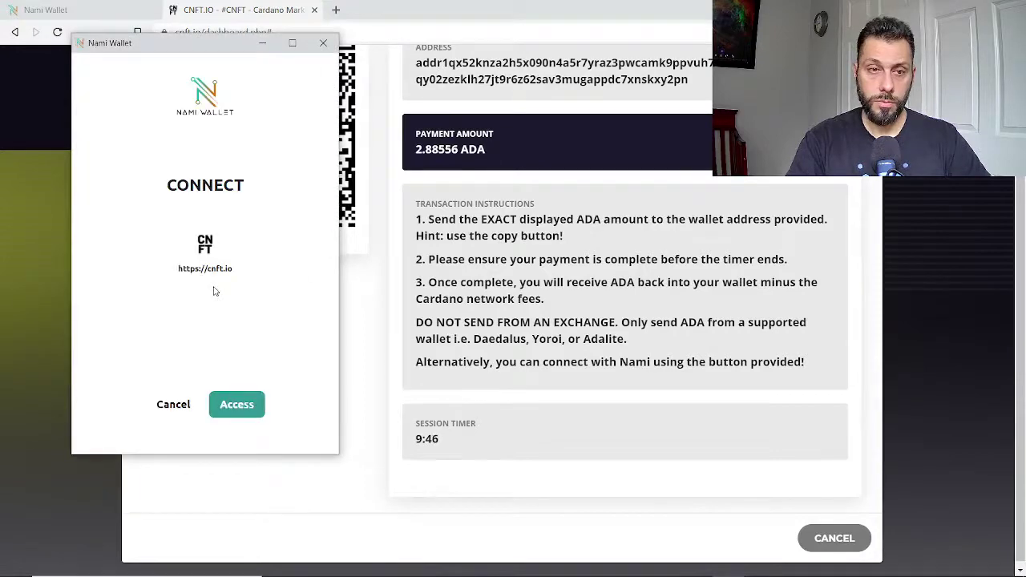
{"action": "left_click", "coordinate": [244, 406]}
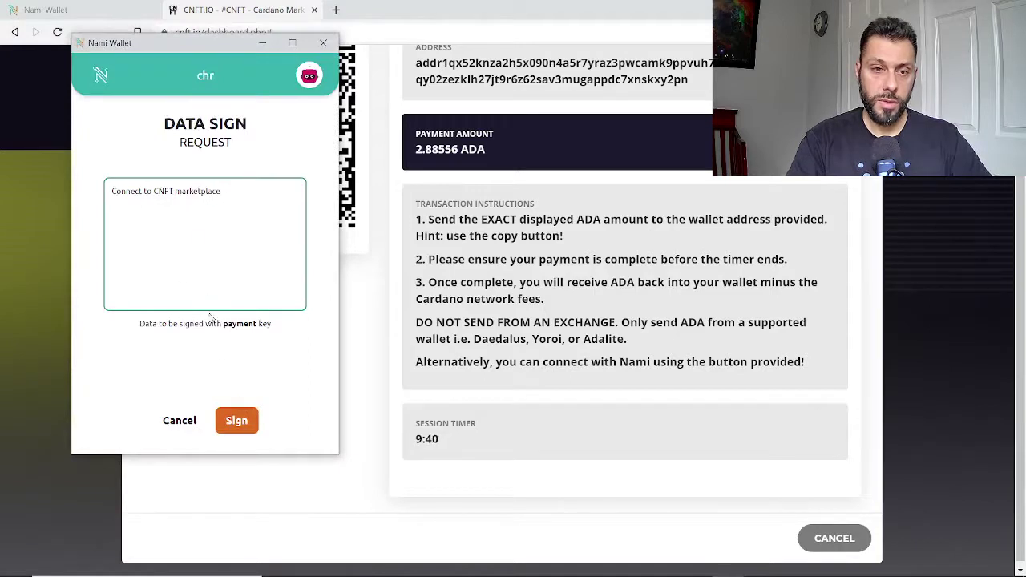
{"action": "left_click", "coordinate": [239, 429]}
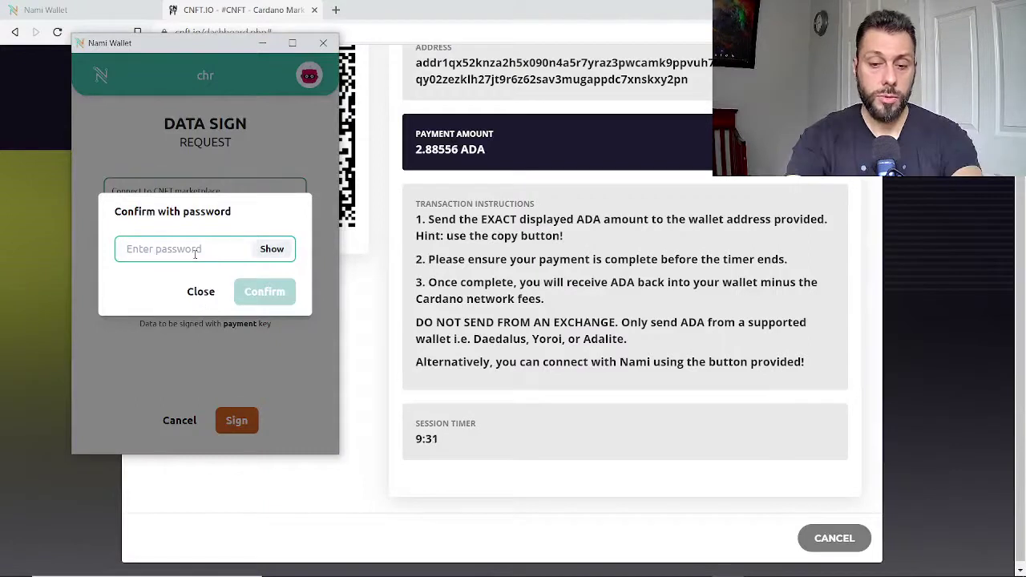
{"action": "type", "text": "*********"}
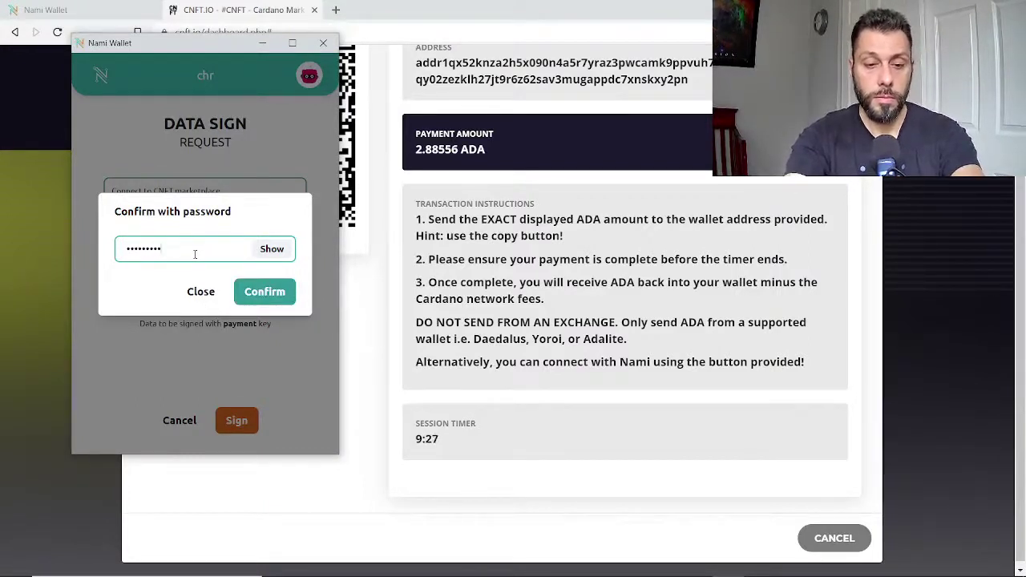
{"action": "key", "text": "Return"}
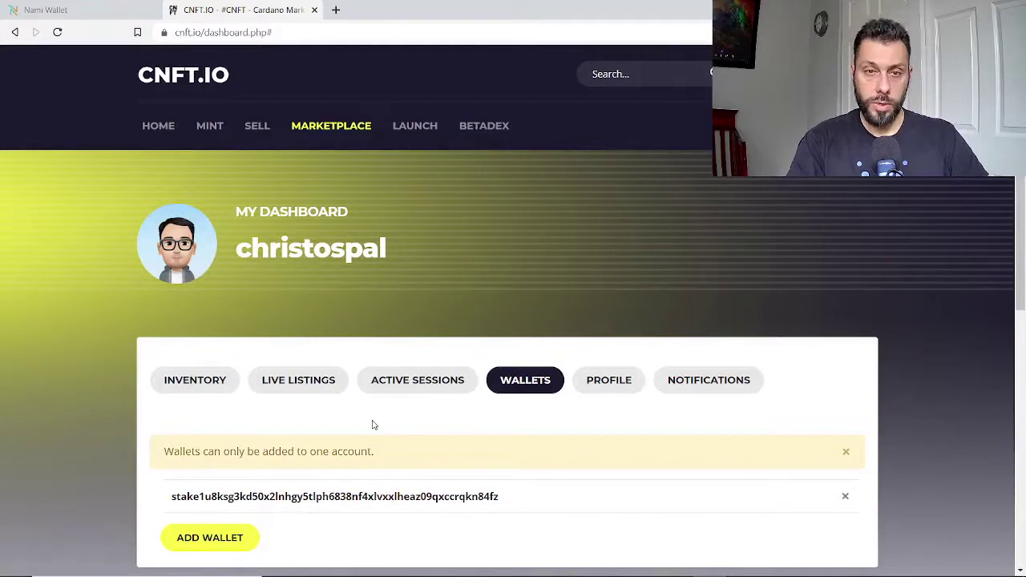
{"action": "left_click", "coordinate": [161, 135]}
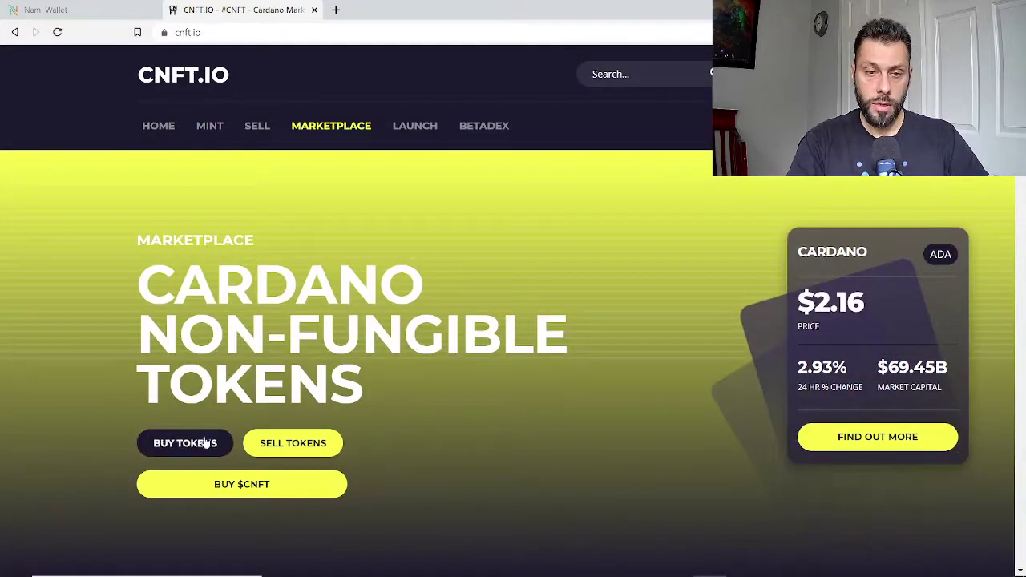
Open Buy Tokens and scroll through the verified NFT listings with their ADA prices.
{"action": "left_click", "coordinate": [202, 444]}
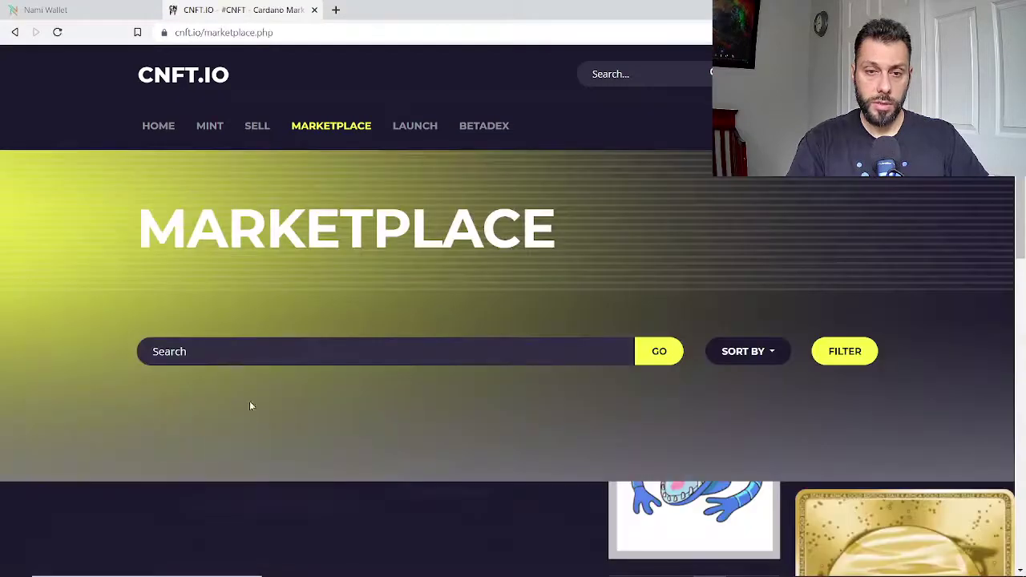
{"action": "scroll", "coordinate": [411, 364], "scroll_direction": "down", "scroll_amount": 2}
{"action": "scroll", "coordinate": [513, 357], "scroll_direction": "down", "scroll_amount": 10}
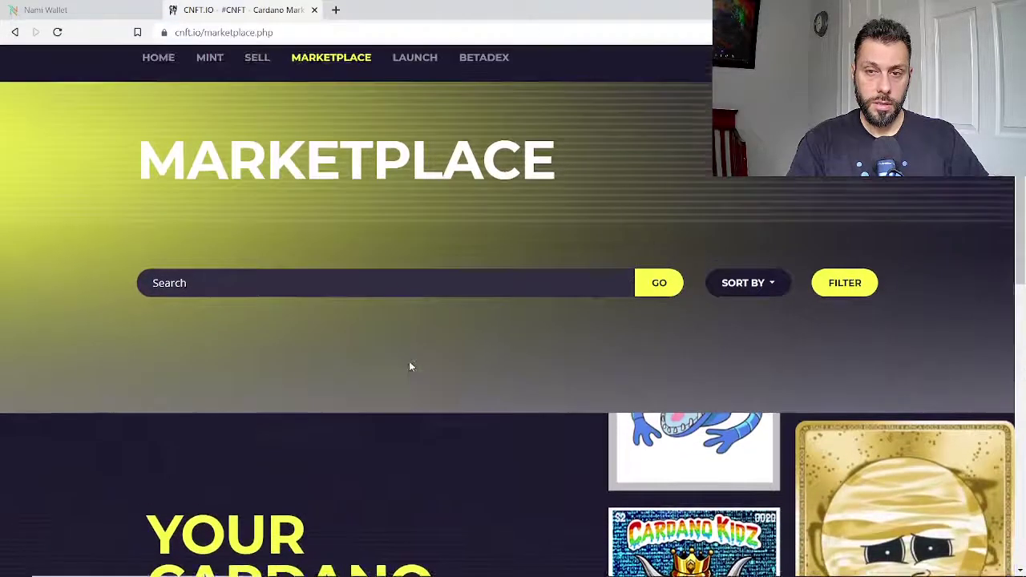
{"action": "scroll", "coordinate": [468, 306], "scroll_direction": "down", "scroll_amount": 2}
{"action": "scroll", "coordinate": [468, 306], "scroll_direction": "up", "scroll_amount": 1}
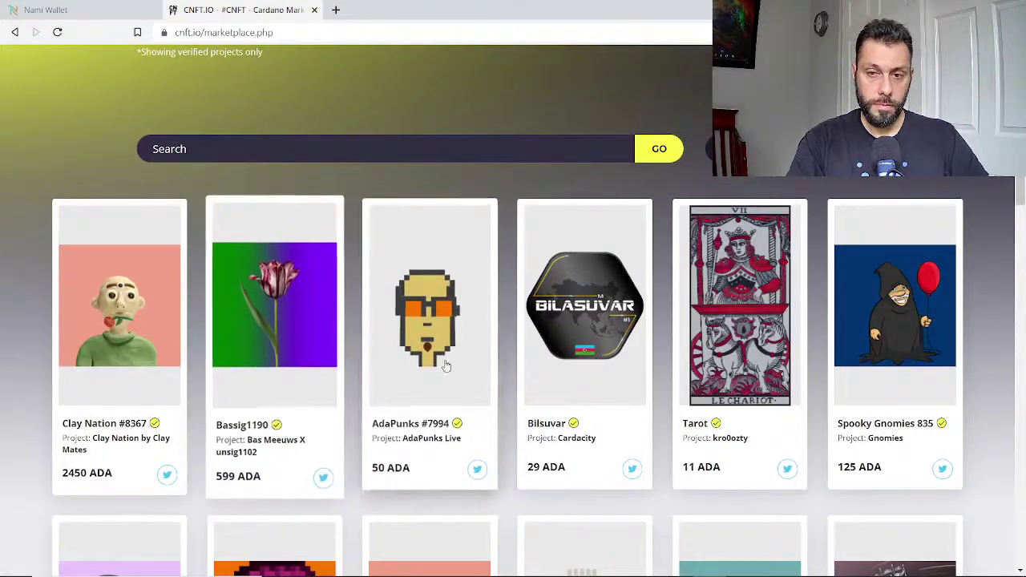
{"action": "scroll", "coordinate": [769, 417], "scroll_direction": "down", "scroll_amount": 3}
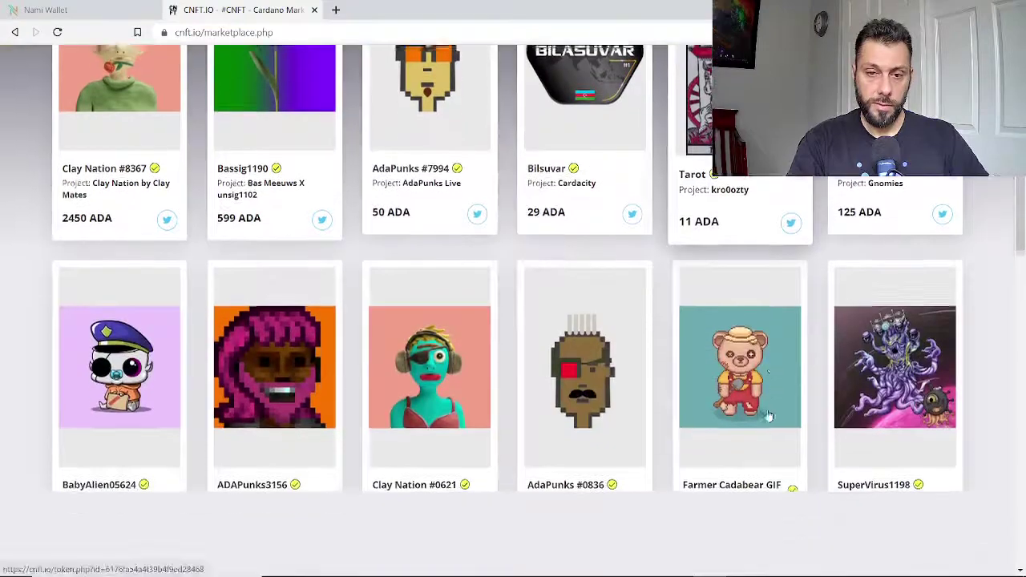
{"action": "scroll", "coordinate": [480, 389], "scroll_direction": "down", "scroll_amount": 1}
{"action": "scroll", "coordinate": [451, 385], "scroll_direction": "down", "scroll_amount": 2}
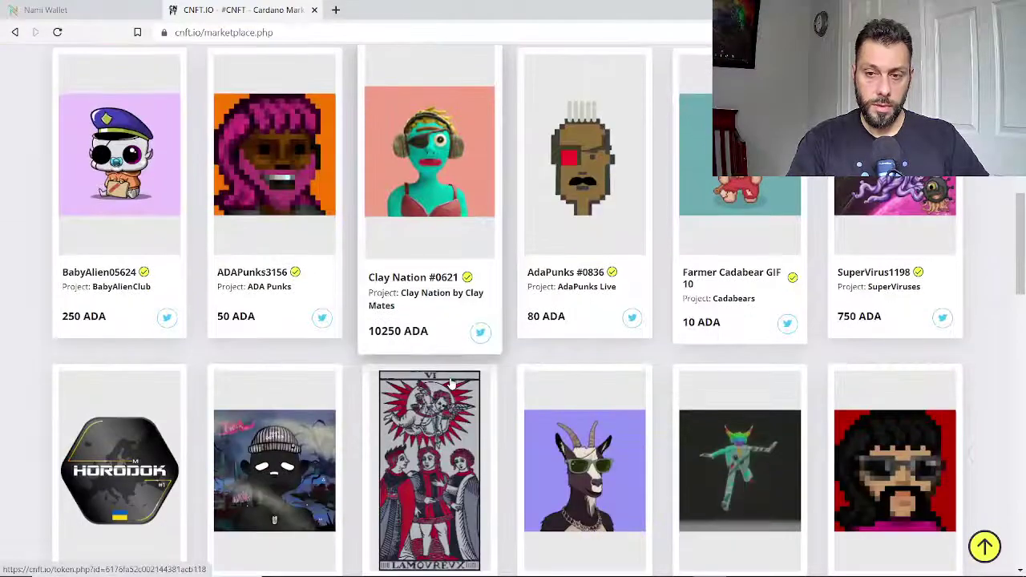
{"action": "scroll", "coordinate": [361, 340], "scroll_direction": "down", "scroll_amount": 1}
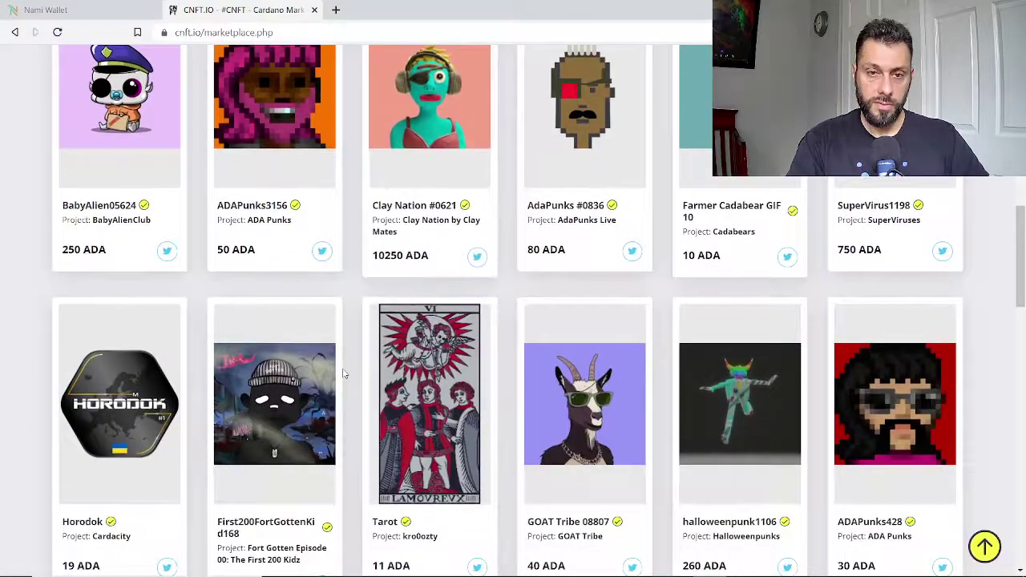
{"action": "scroll", "coordinate": [377, 344], "scroll_direction": "up", "scroll_amount": 1}
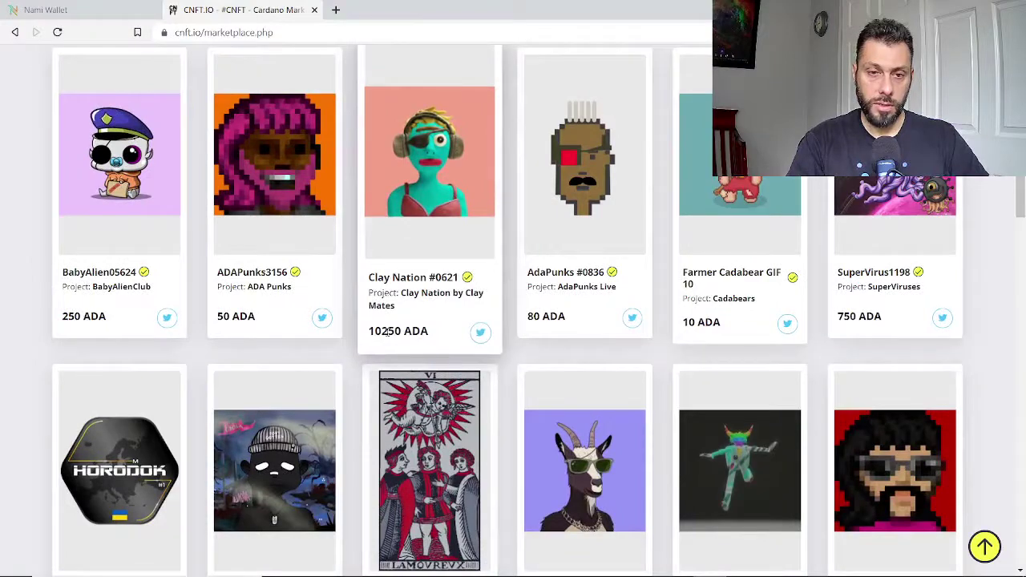
{"action": "scroll", "coordinate": [277, 363], "scroll_direction": "down", "scroll_amount": 1}
{"action": "scroll", "coordinate": [277, 364], "scroll_direction": "down", "scroll_amount": 2}
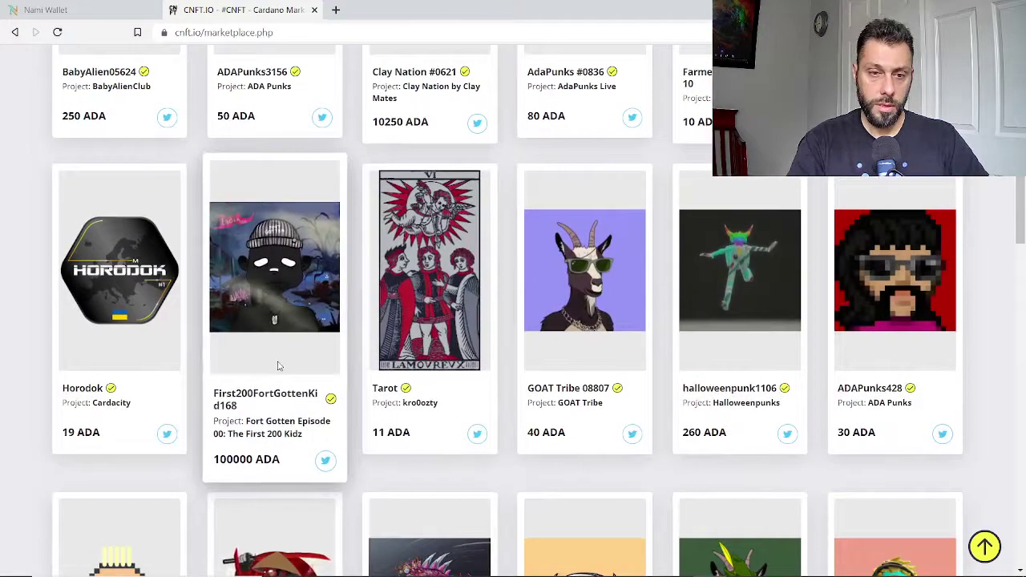
{"action": "scroll", "coordinate": [409, 393], "scroll_direction": "down", "scroll_amount": 2}
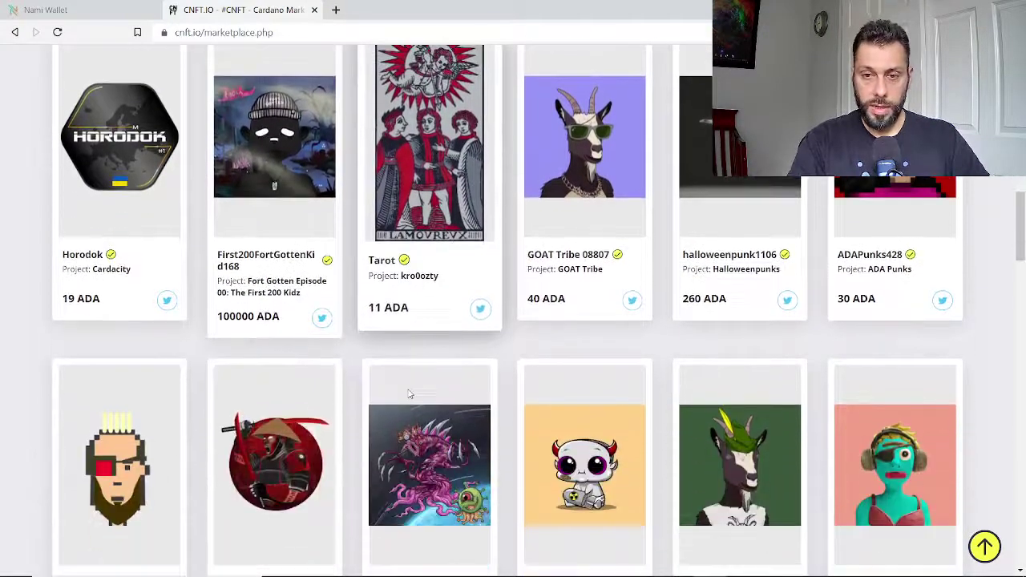
{"action": "scroll", "coordinate": [396, 371], "scroll_direction": "down", "scroll_amount": 2}
{"action": "scroll", "coordinate": [396, 372], "scroll_direction": "down", "scroll_amount": 5}
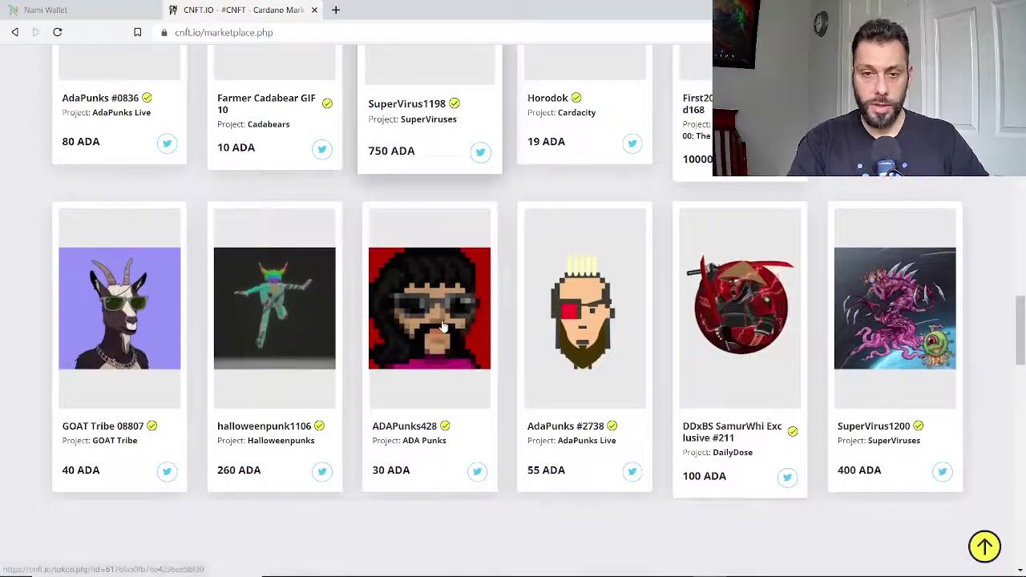
{"action": "scroll", "coordinate": [443, 324], "scroll_direction": "down", "scroll_amount": 10}
{"action": "scroll", "coordinate": [437, 341], "scroll_direction": "up", "scroll_amount": 15}
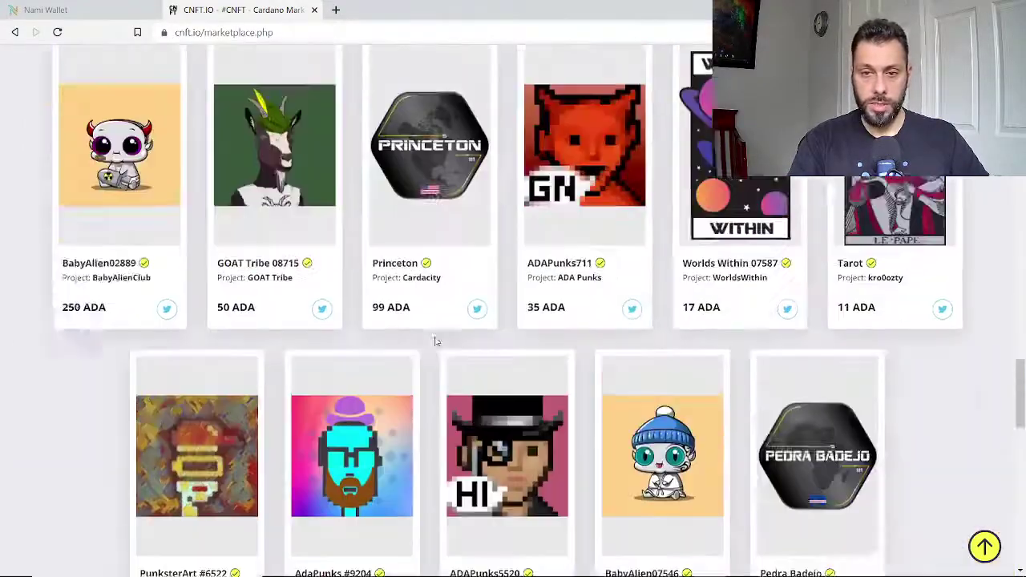
{"action": "scroll", "coordinate": [416, 322], "scroll_direction": "up", "scroll_amount": 1}
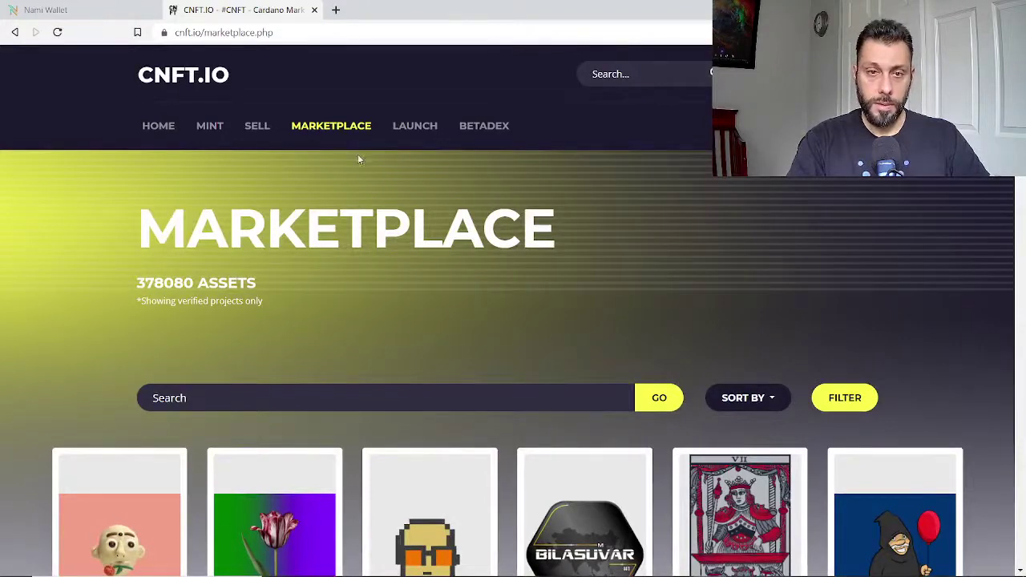
Open the SkepsisTest (ASKP) card from the inventory and check its 100000 total supply.
{"action": "left_click", "coordinate": [256, 134]}
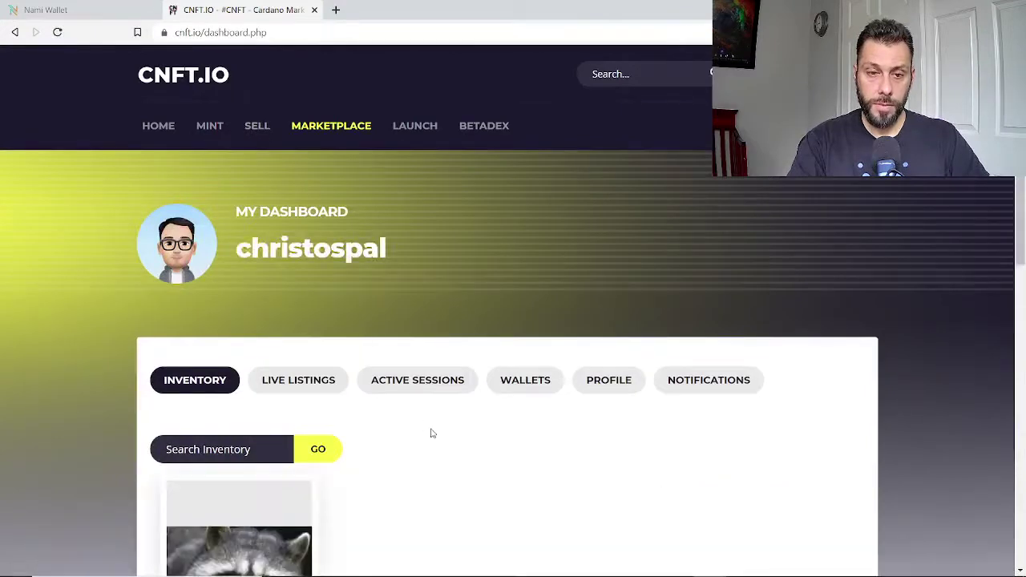
{"action": "scroll", "coordinate": [433, 433], "scroll_direction": "down", "scroll_amount": 2}
{"action": "scroll", "coordinate": [353, 396], "scroll_direction": "down", "scroll_amount": 2}
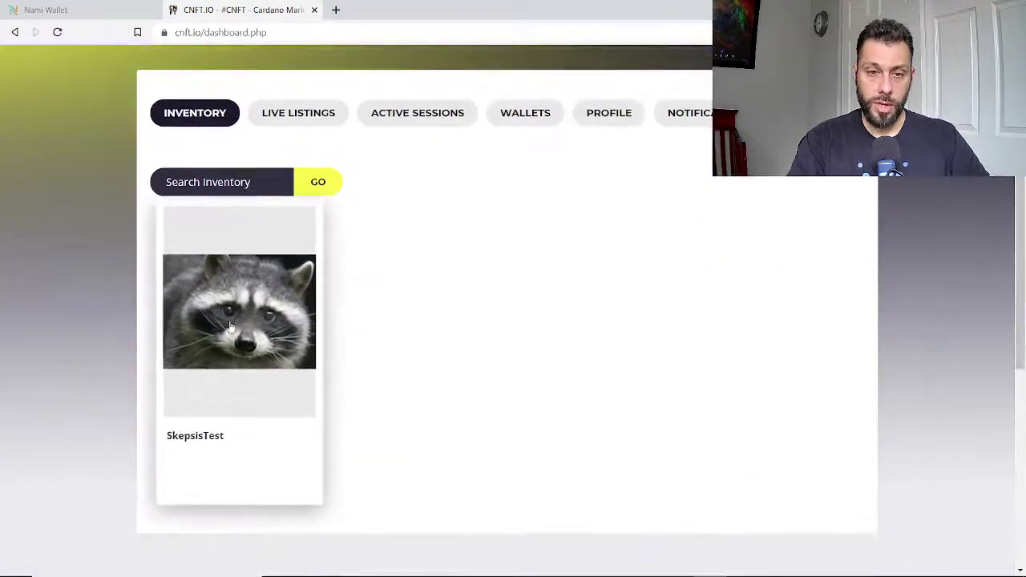
{"action": "left_click", "coordinate": [255, 310]}
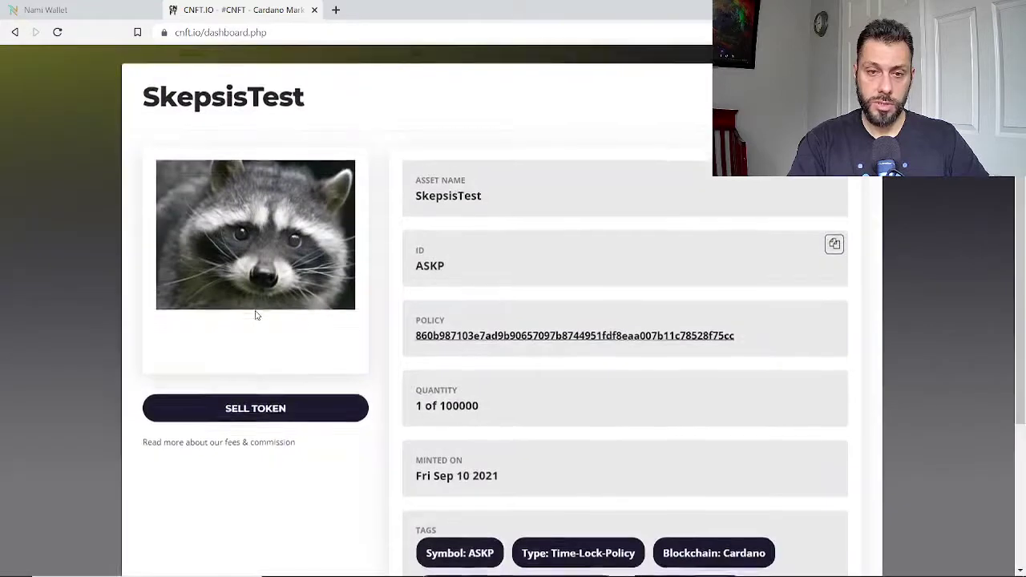
{"action": "scroll", "coordinate": [605, 213], "scroll_direction": "down", "scroll_amount": 2}
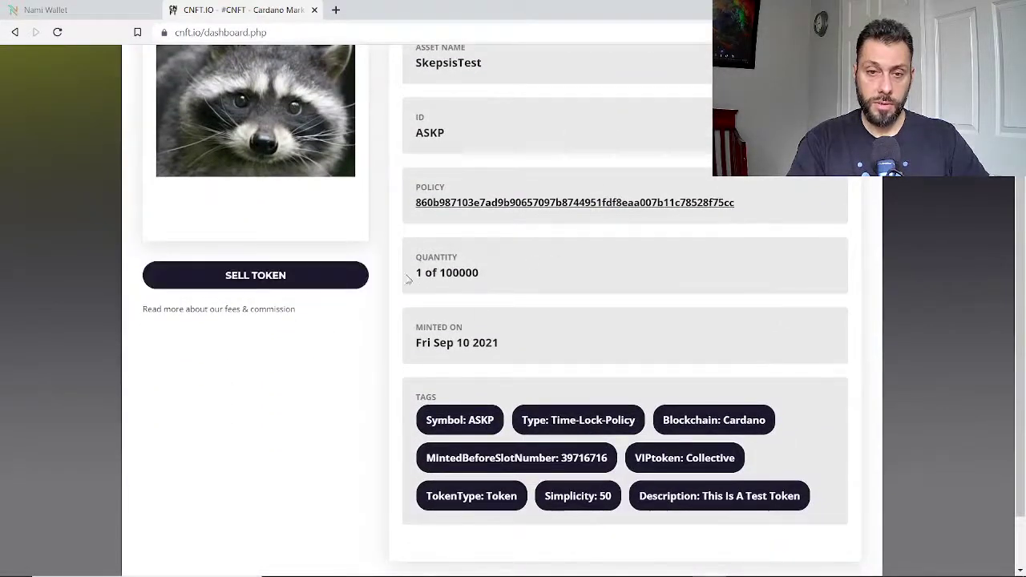
{"action": "mouse_move", "coordinate": [461, 272]}
{"action": "left_mouse_down"}
{"action": "mouse_move", "coordinate": [430, 273]}
{"action": "mouse_move", "coordinate": [448, 273]}
{"action": "left_mouse_up"}
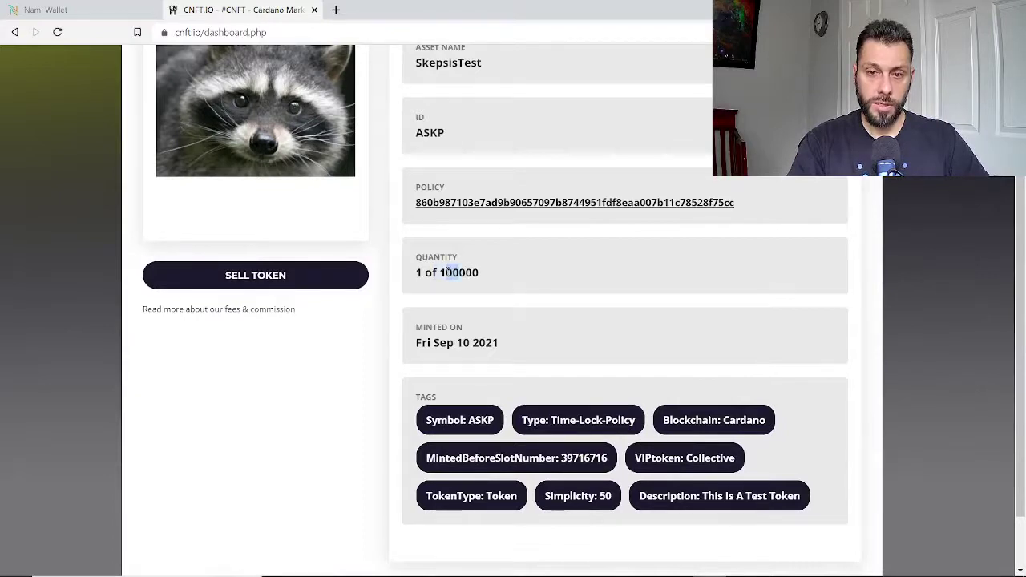
Put SkepsisTest up for sale at a price of 9 ADA and check its LISTED badge.
{"action": "left_click", "coordinate": [237, 284]}
{"action": "left_click", "coordinate": [228, 349]}
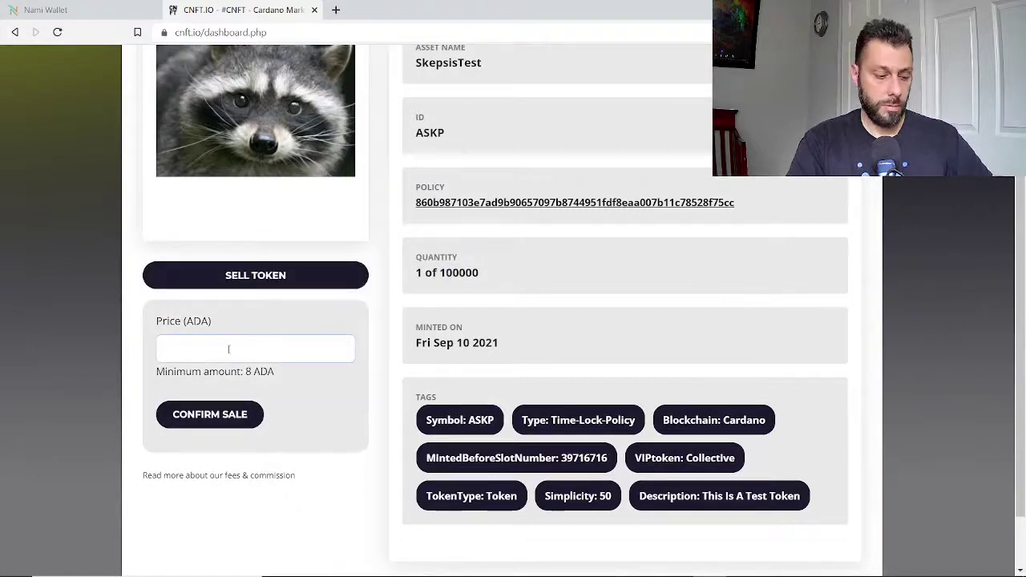
{"action": "type", "text": "9"}
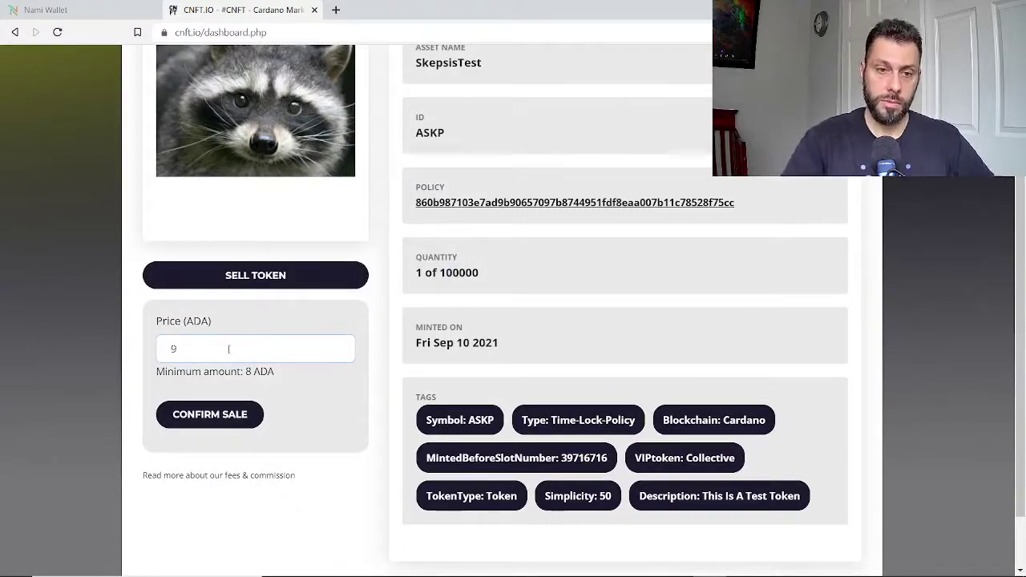
{"action": "left_click", "coordinate": [186, 415]}
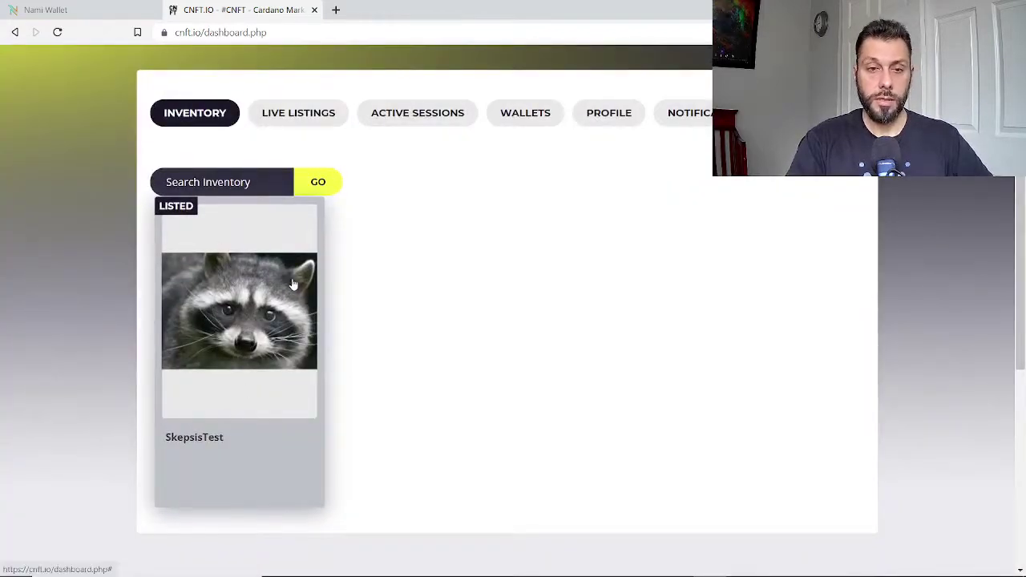
{"action": "scroll", "coordinate": [325, 307], "scroll_direction": "up", "scroll_amount": 2}
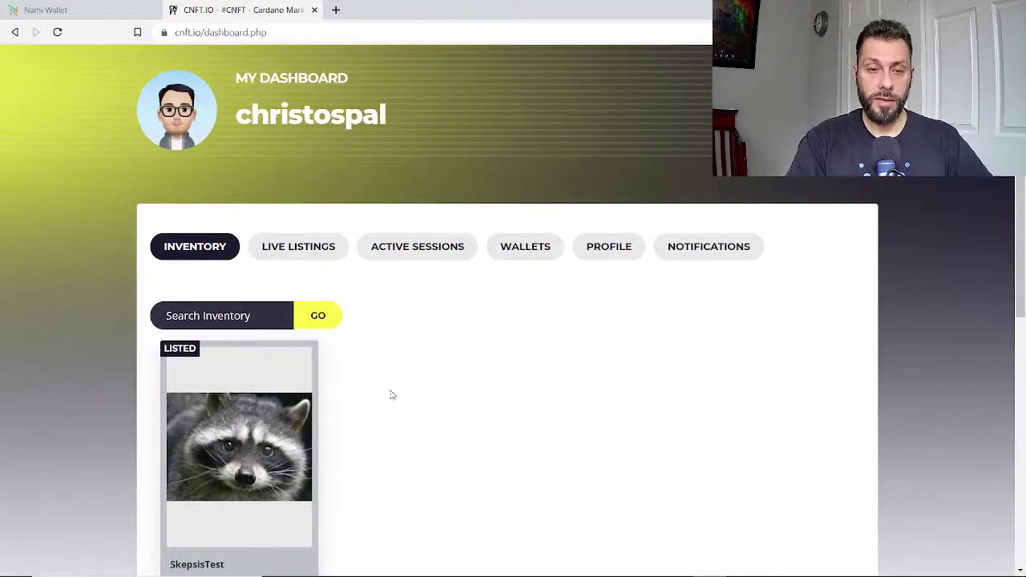
{"action": "scroll", "coordinate": [388, 392], "scroll_direction": "down", "scroll_amount": 1}
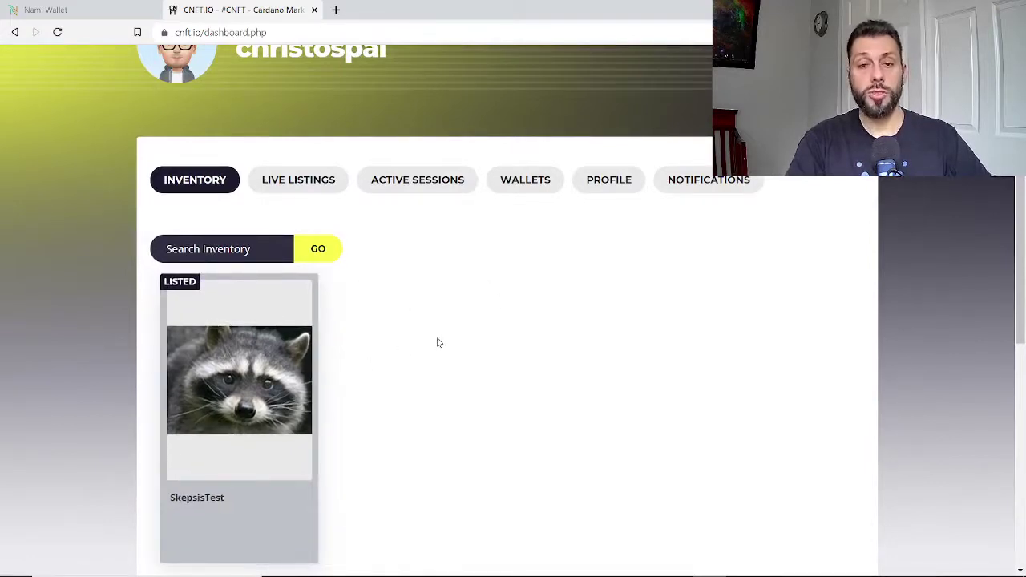
{"action": "scroll", "coordinate": [506, 344], "scroll_direction": "up", "scroll_amount": 2}
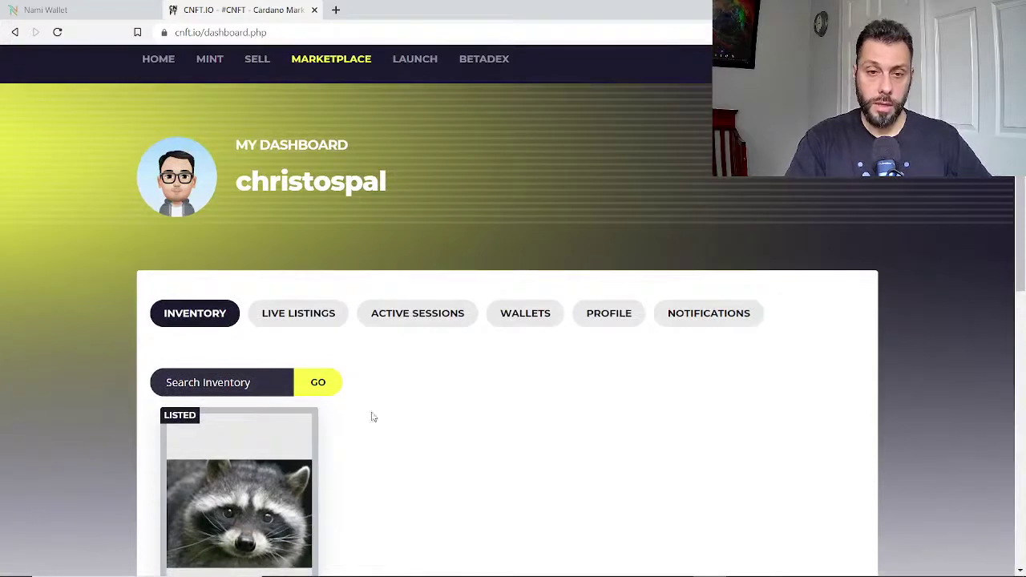
{"action": "scroll", "coordinate": [488, 404], "scroll_direction": "up", "scroll_amount": 1}
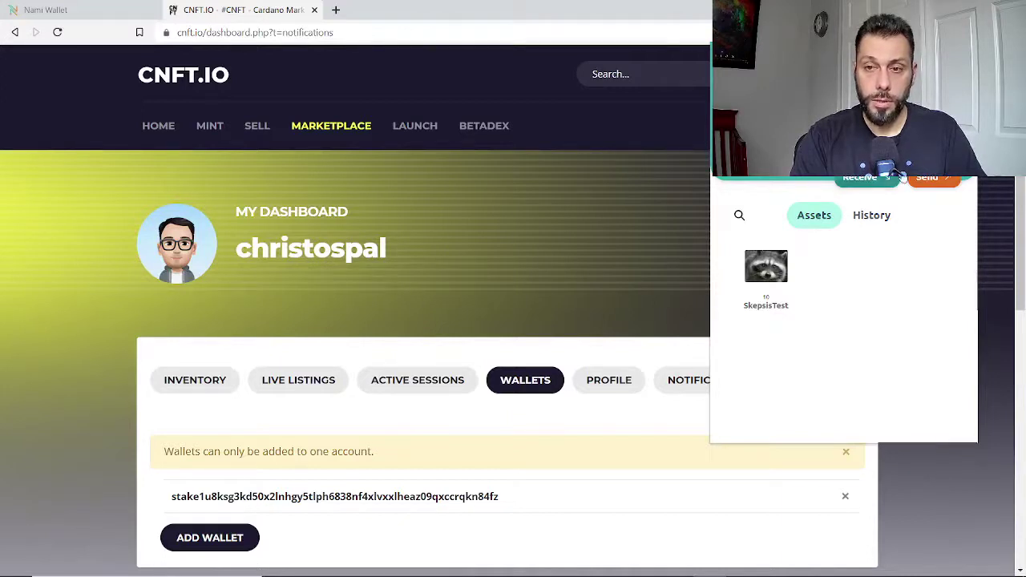
Start a new send and add all 10 ASKP tokens to the transfer.
{"action": "left_click", "coordinate": [930, 183]}
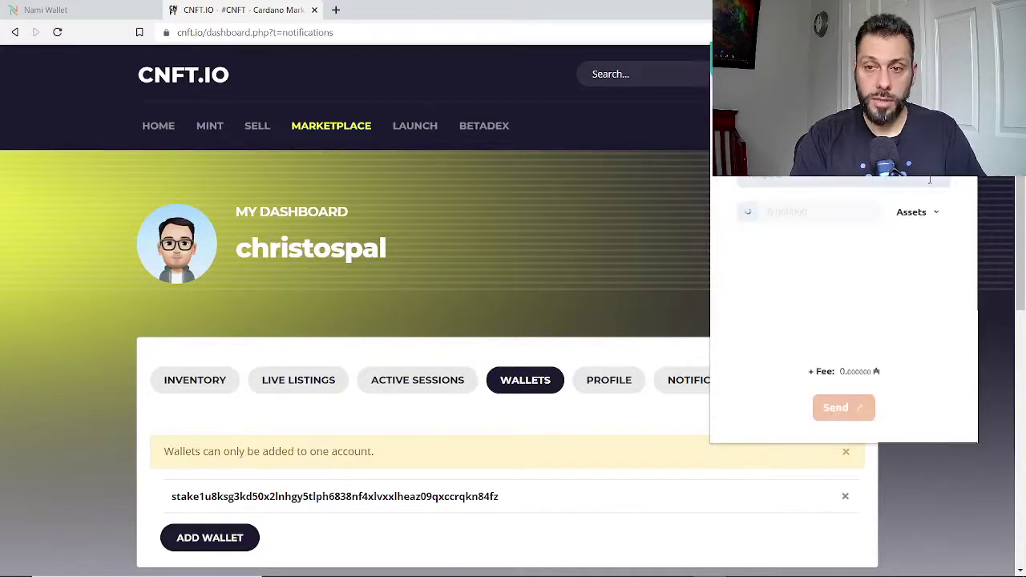
{"action": "left_click", "coordinate": [796, 181]}
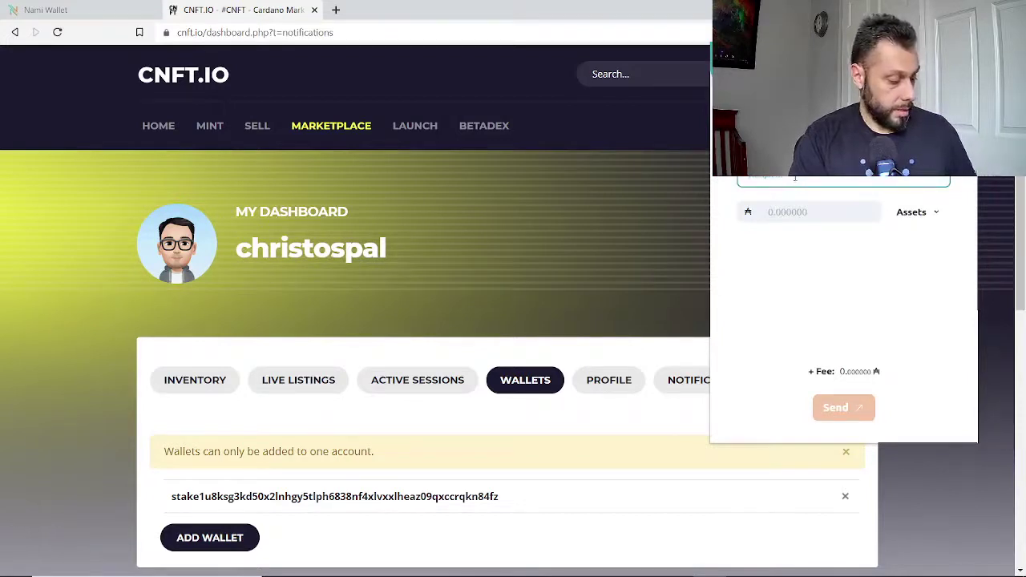
{"action": "left_click", "coordinate": [898, 258]}
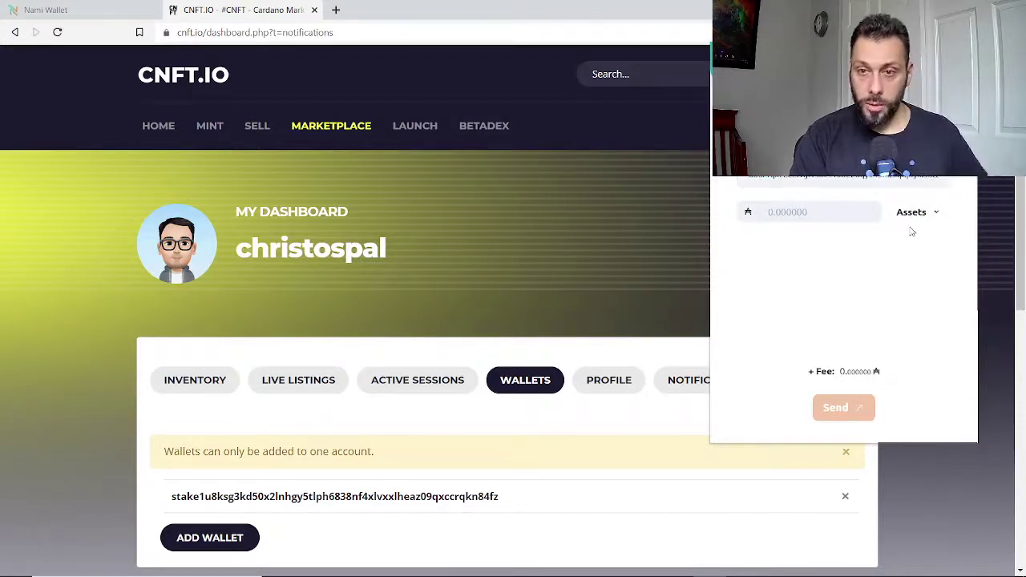
{"action": "left_click", "coordinate": [916, 215]}
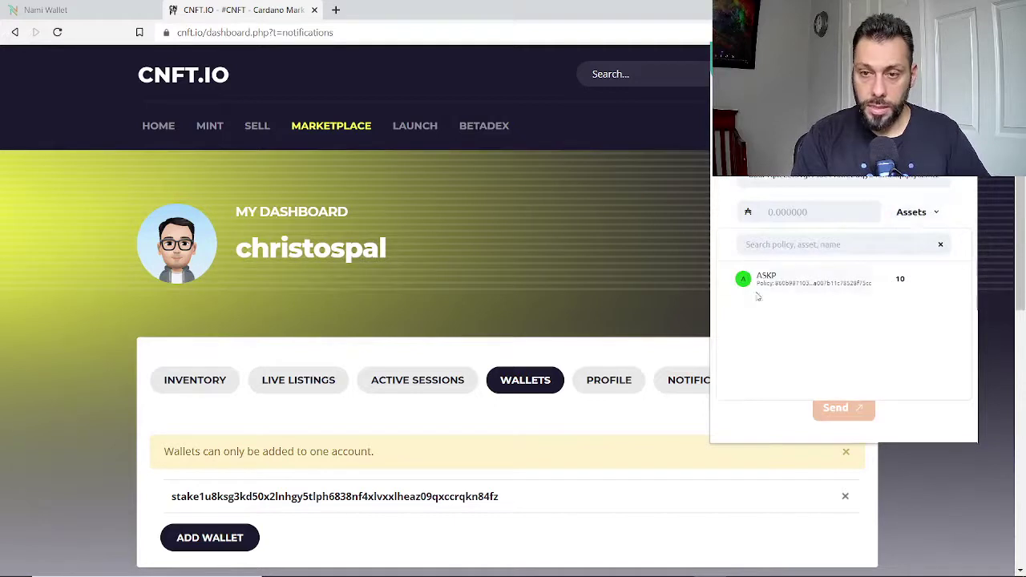
{"action": "left_click", "coordinate": [767, 281]}
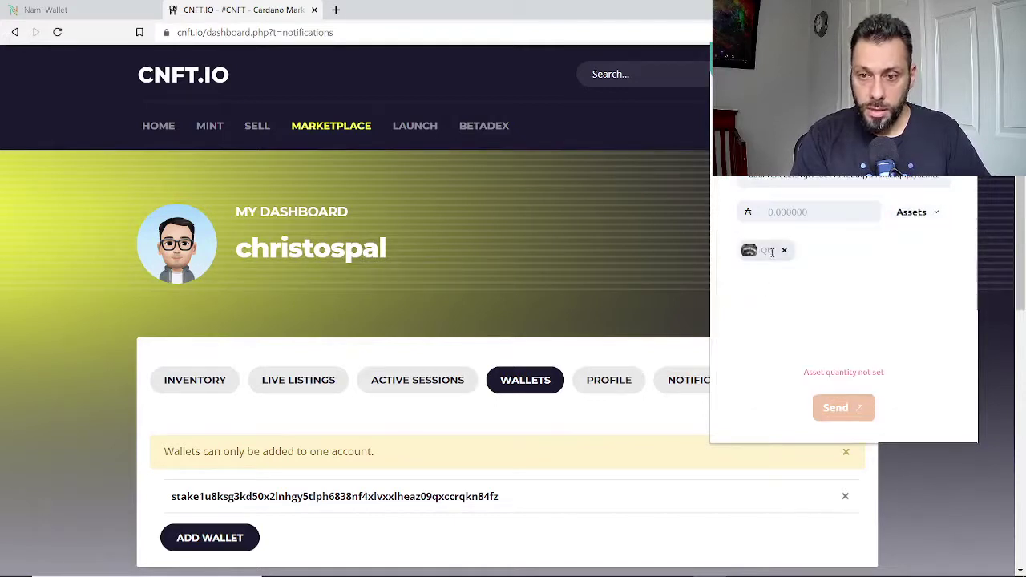
{"action": "left_click", "coordinate": [767, 250]}
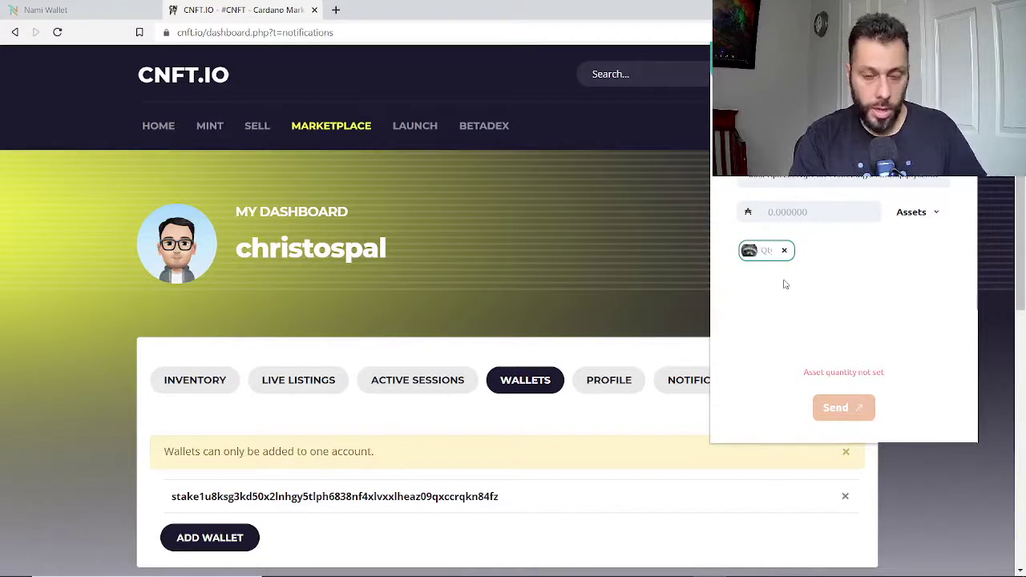
{"action": "type", "text": "10"}
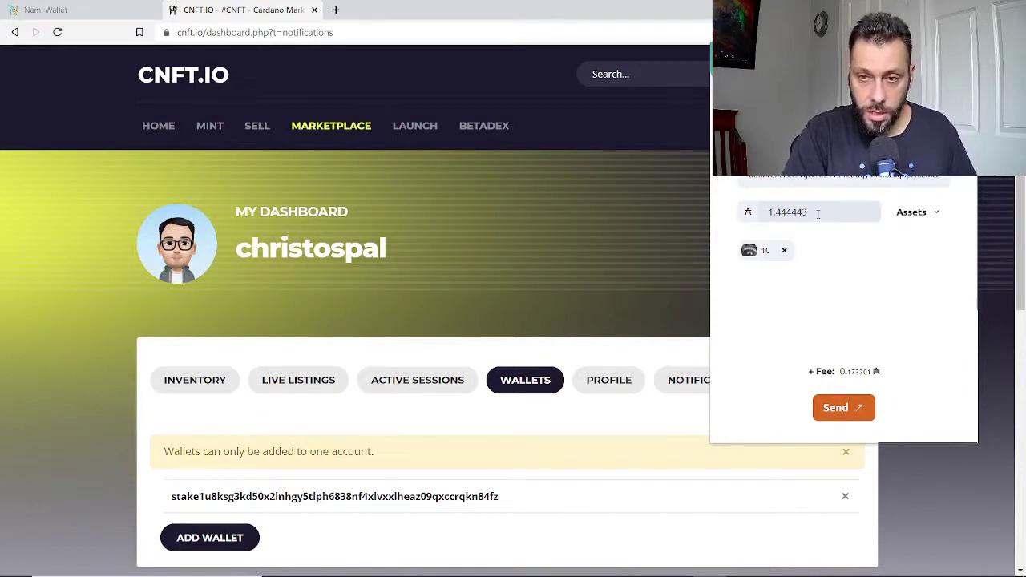
Note the 0.173201 ADA transaction fee and bring up Windows Calculator.
{"action": "left_click_drag", "start_coordinate": [841, 379], "coordinate": [877, 375]}
{"action": "left_click", "coordinate": [869, 349]}
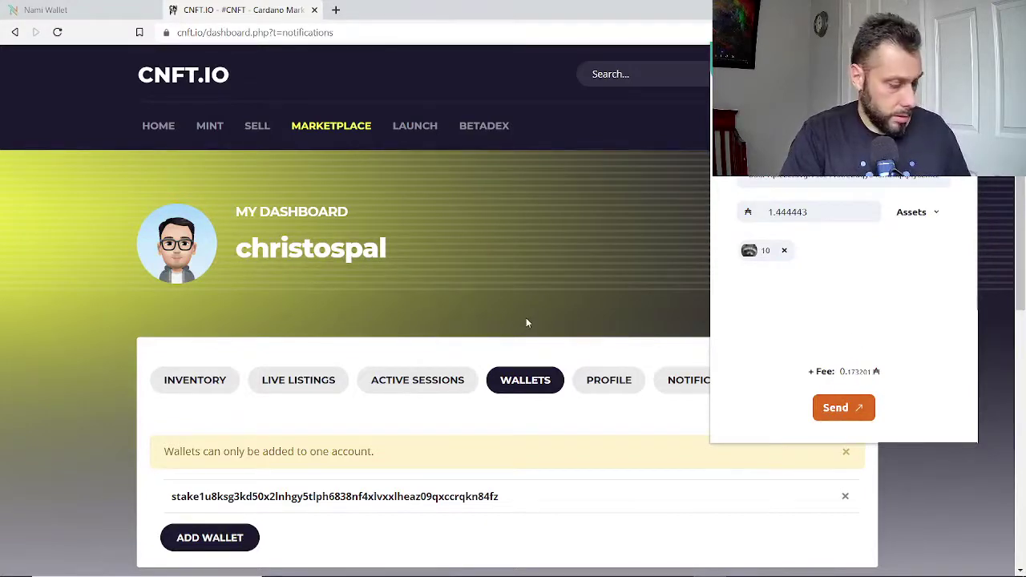
{"action": "key", "text": "XF86Calculator"}
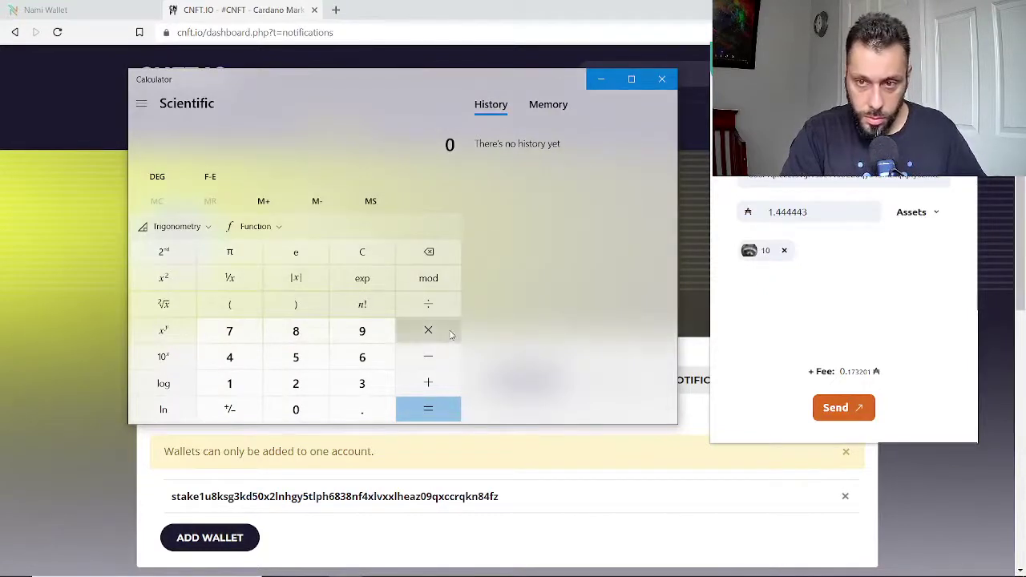
Calculate 2 − 0.173201 + 1.444443 = 3.271242, copy it, and select Nami's ADA amount.
{"action": "key", "text": "2"}
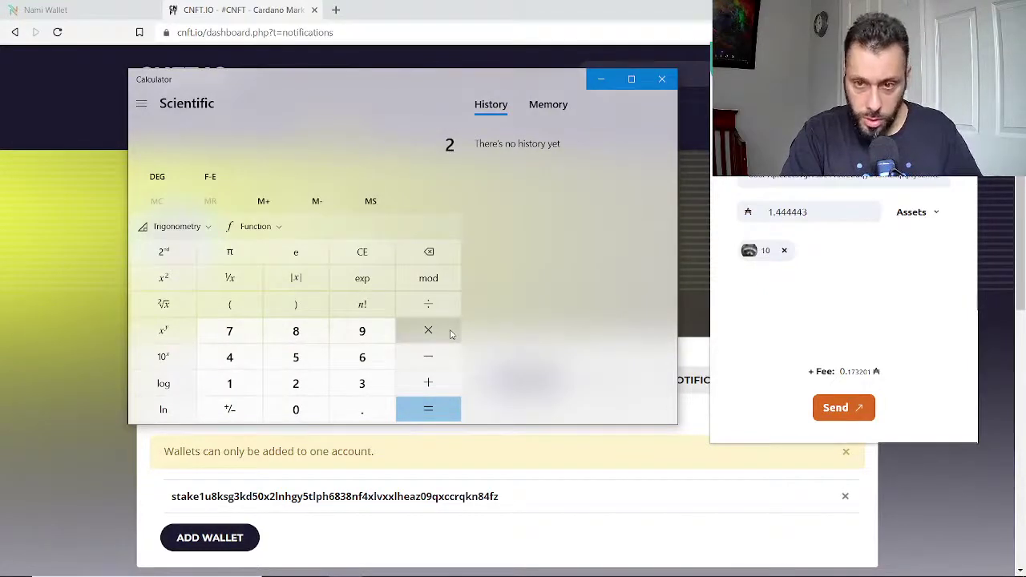
{"action": "type", "text": "-0.1"}
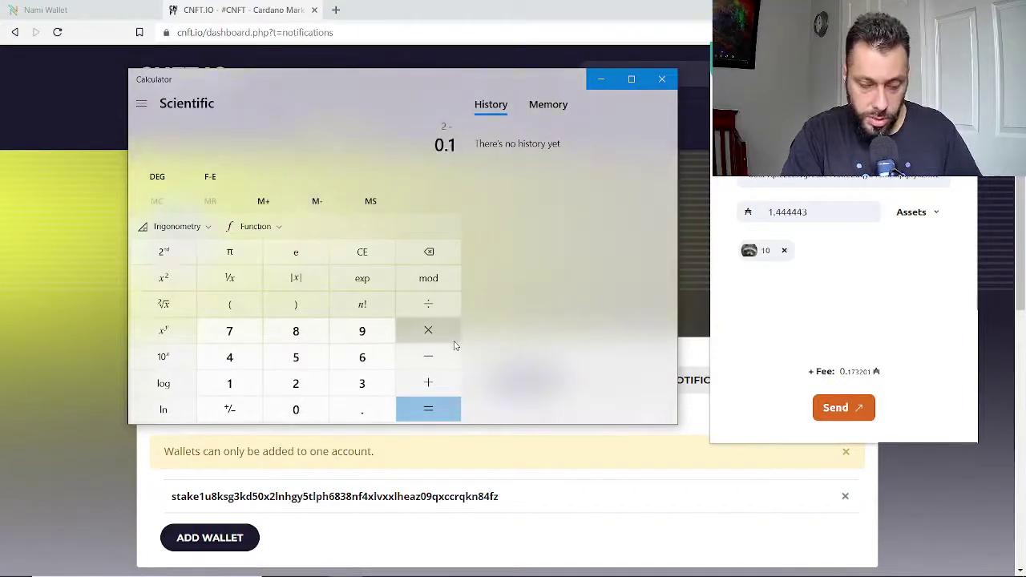
{"action": "type", "text": "73201"}
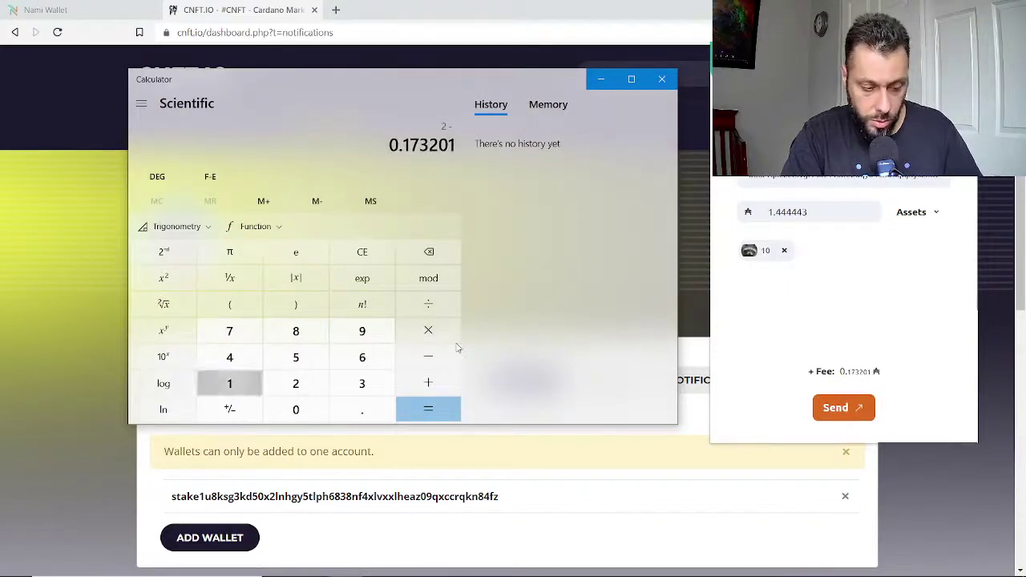
{"action": "key", "text": "Return"}
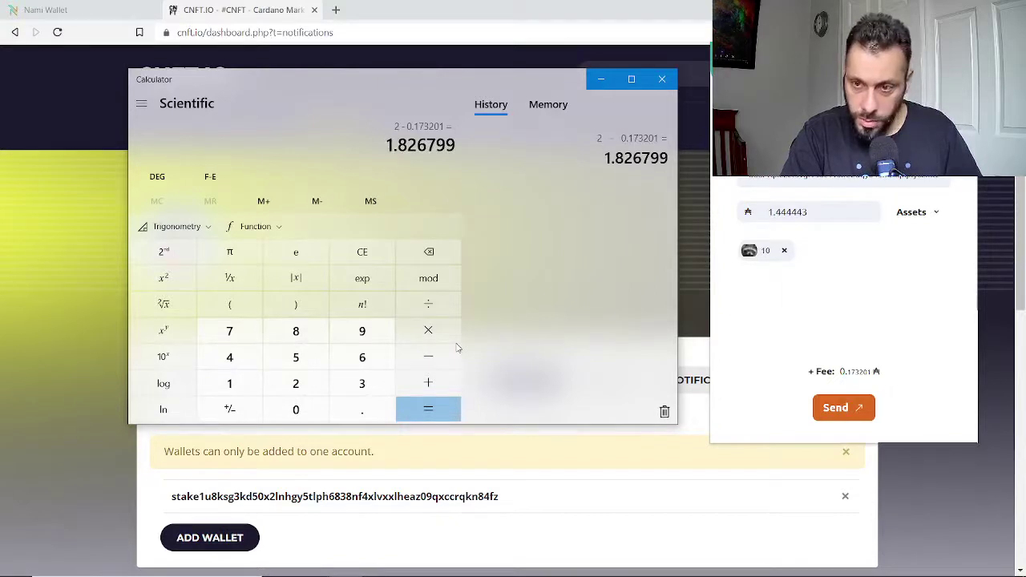
{"action": "type", "text": "+1."}
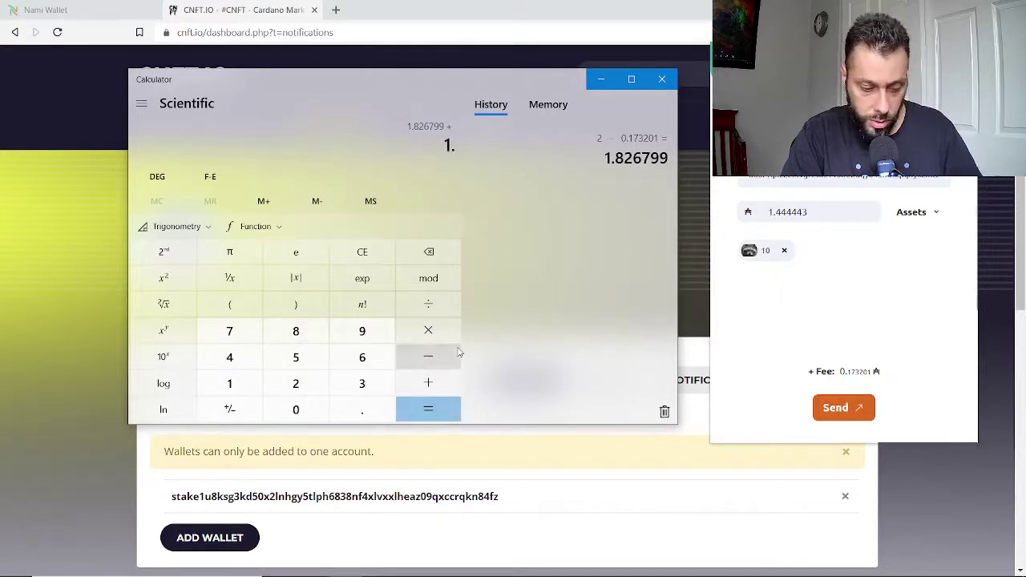
{"action": "type", "text": "4444"}
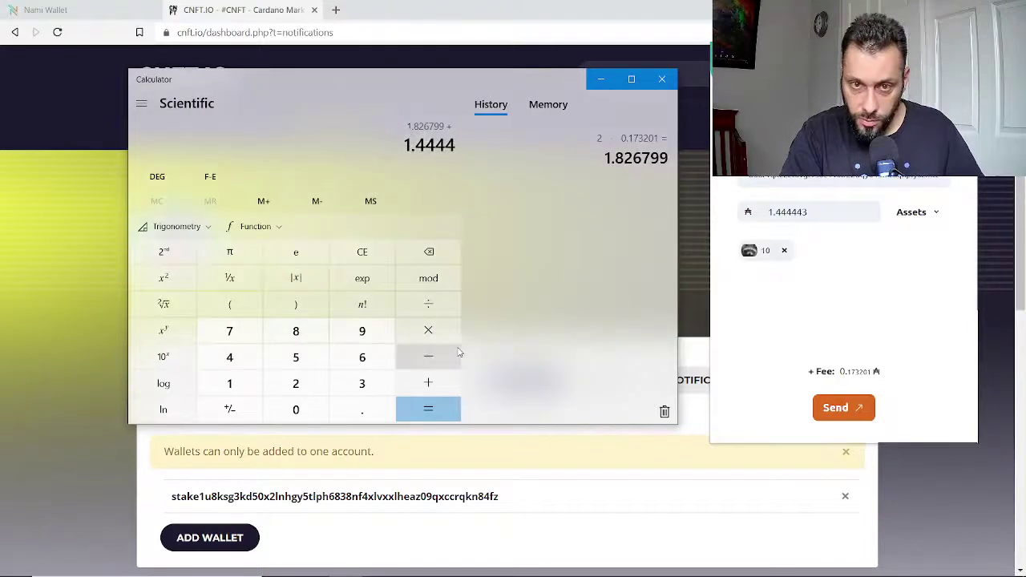
{"action": "type", "text": "43"}
{"action": "key", "text": "Return"}
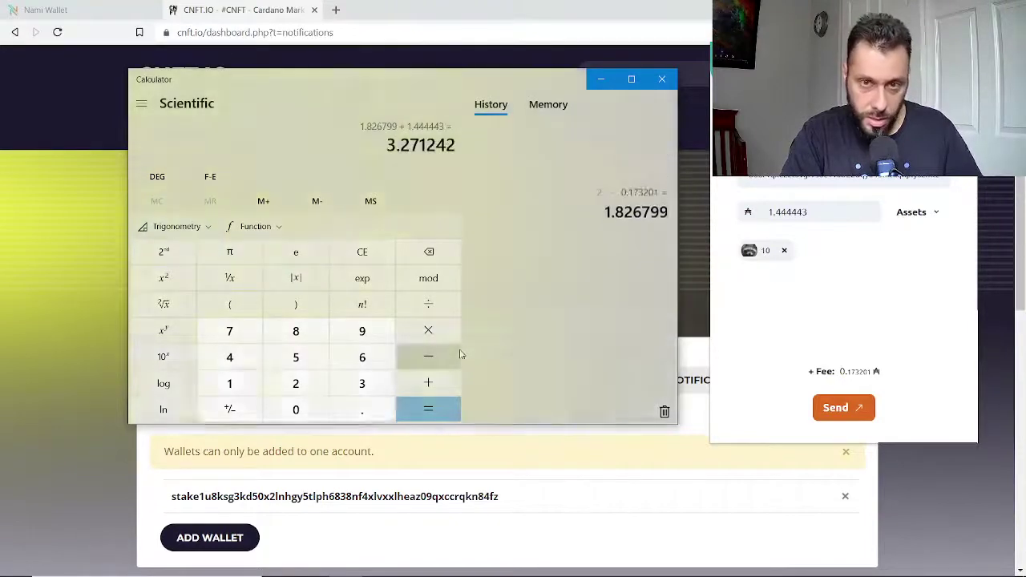
{"action": "double_click", "coordinate": [389, 145]}
{"action": "key", "text": "ctrl+c"}
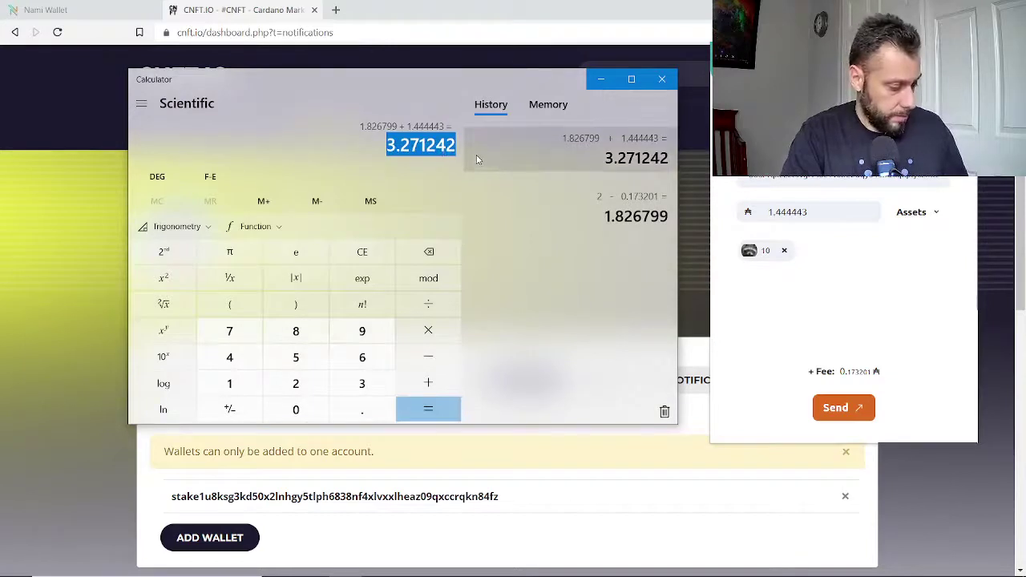
{"action": "left_click_drag", "start_coordinate": [832, 212], "coordinate": [738, 219]}
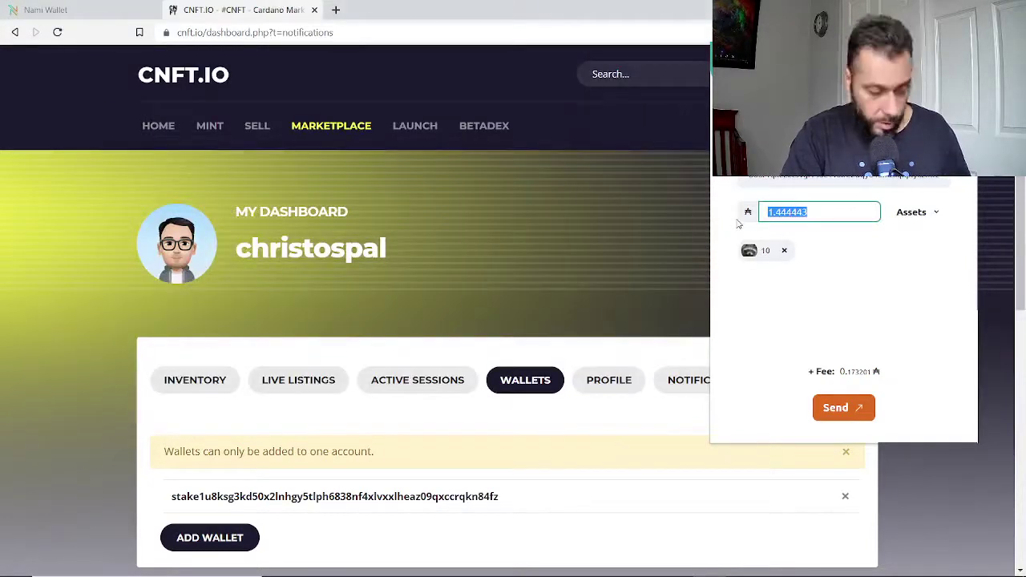
Paste 3.271242 as the ADA amount, send it with the 10 ASKP tokens, and confirm with the wallet password.
{"action": "key", "text": "ctrl+v"}
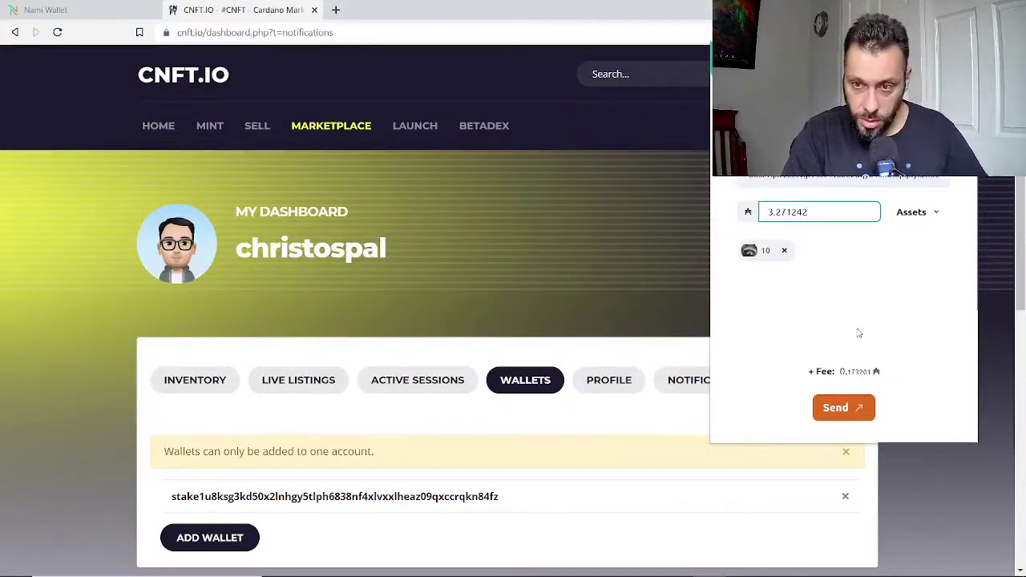
{"action": "left_click", "coordinate": [847, 411]}
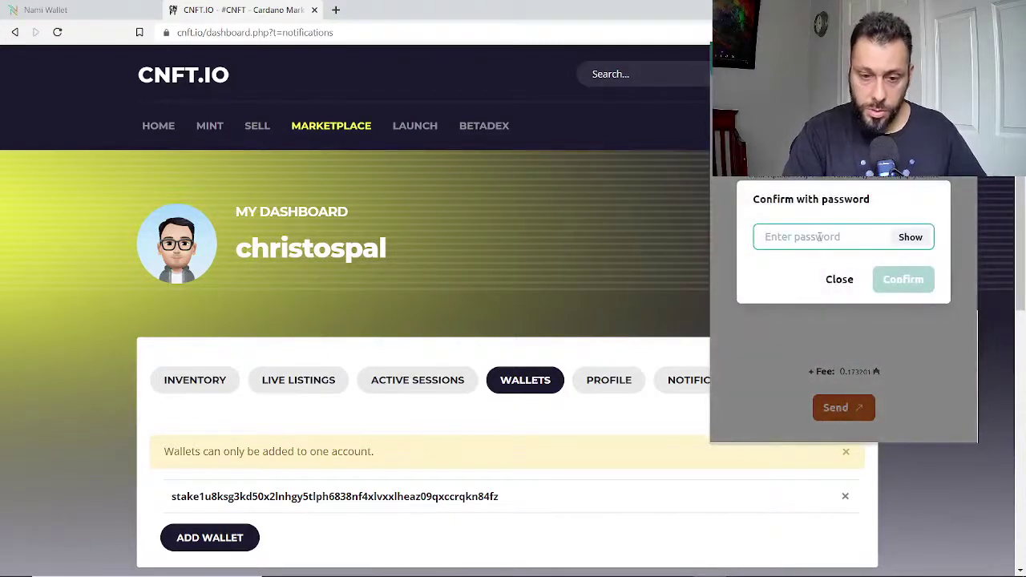
{"action": "type", "text": "••••"}
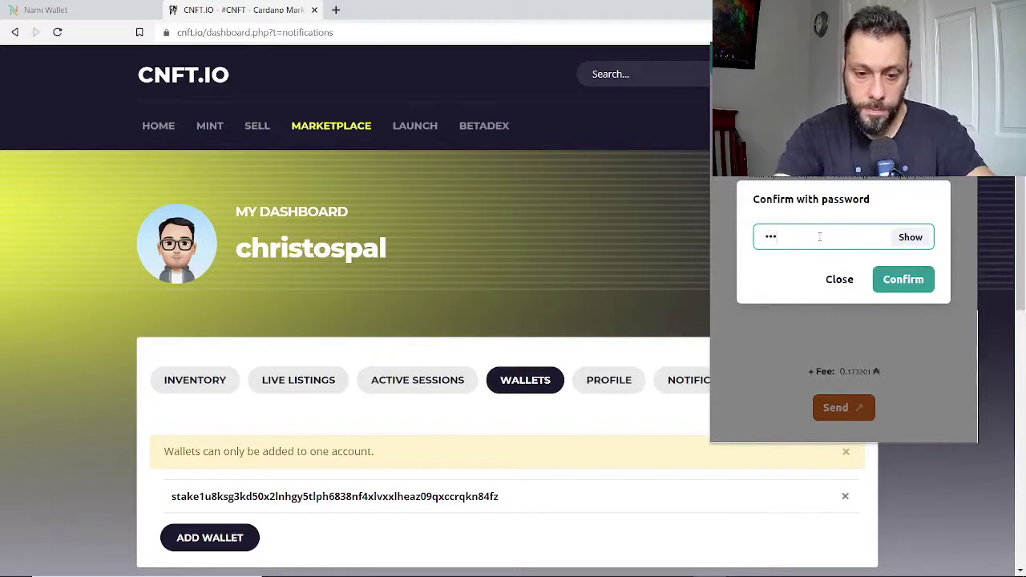
{"action": "type", "text": "••••"}
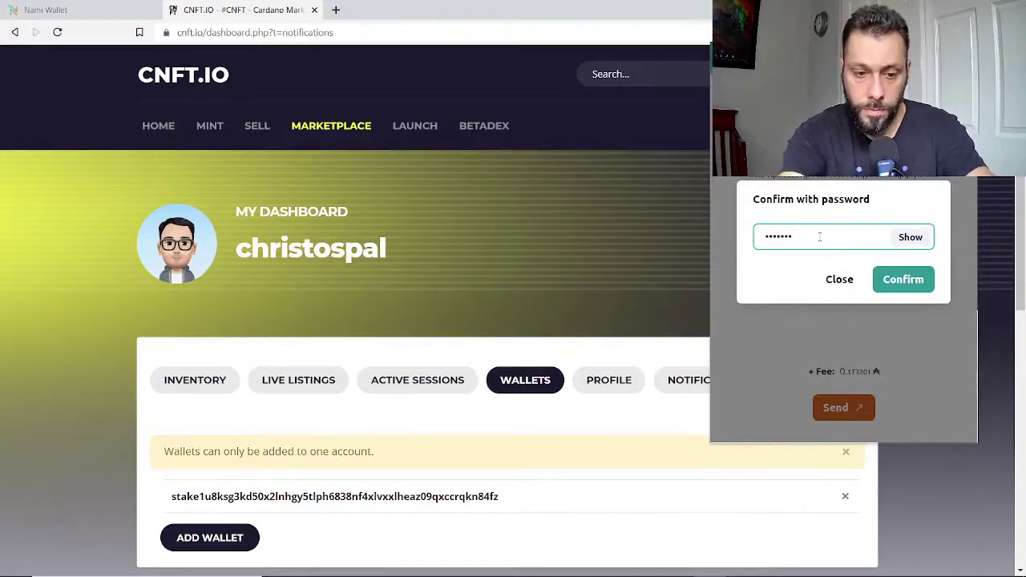
{"action": "type", "text": "••"}
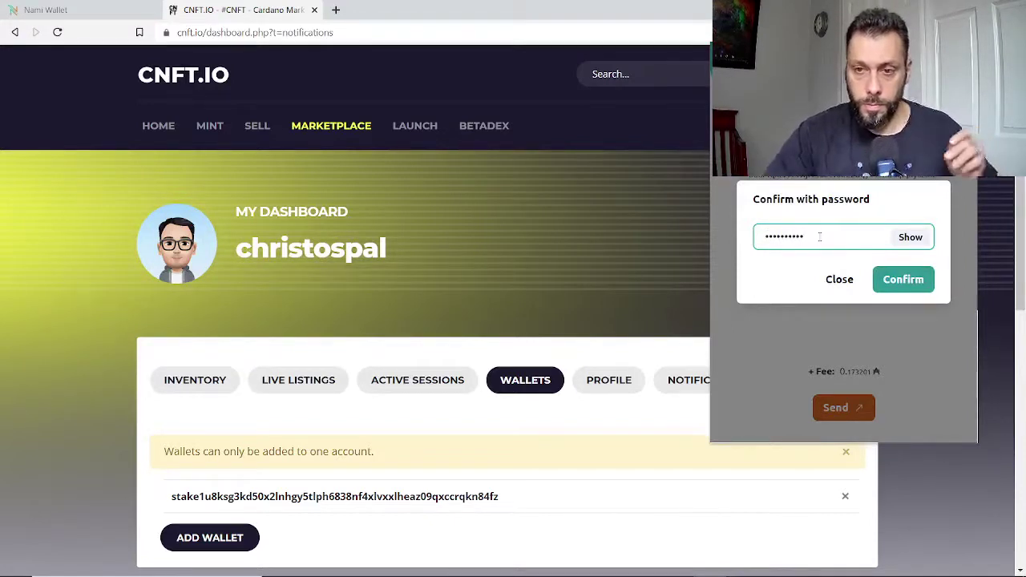
{"action": "left_click", "coordinate": [904, 280]}
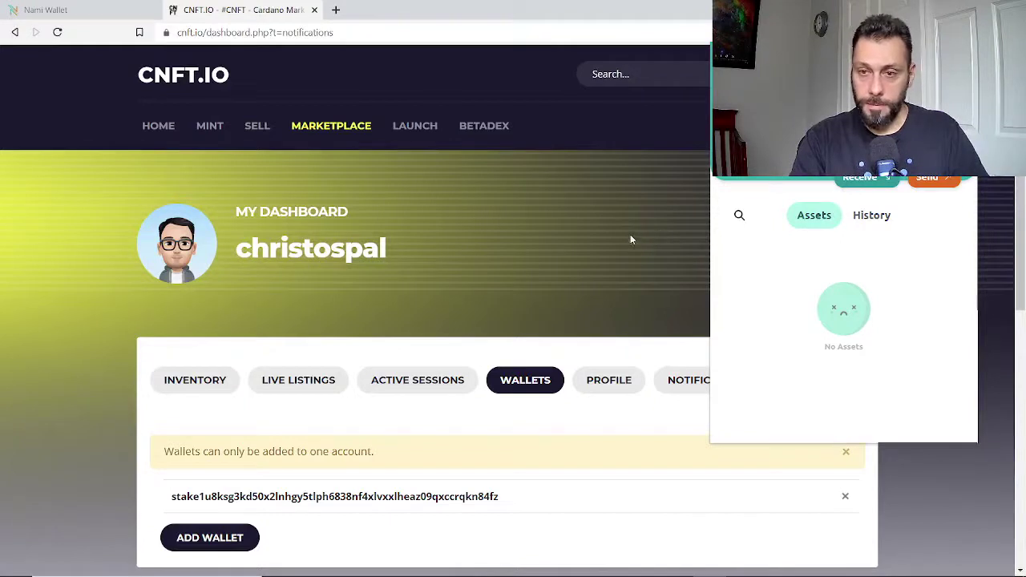
{"action": "left_click", "coordinate": [929, 179]}
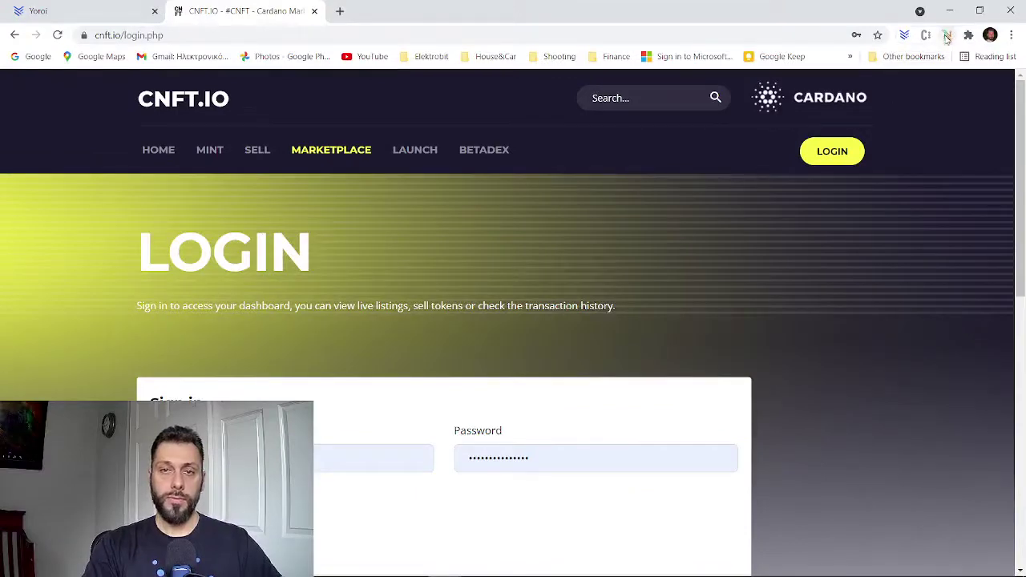
In the receiving wallet, inspect the 10 SkepsisTest tokens and 1.824775 ADA, then view Receive and Send.
{"action": "left_click", "coordinate": [947, 36]}
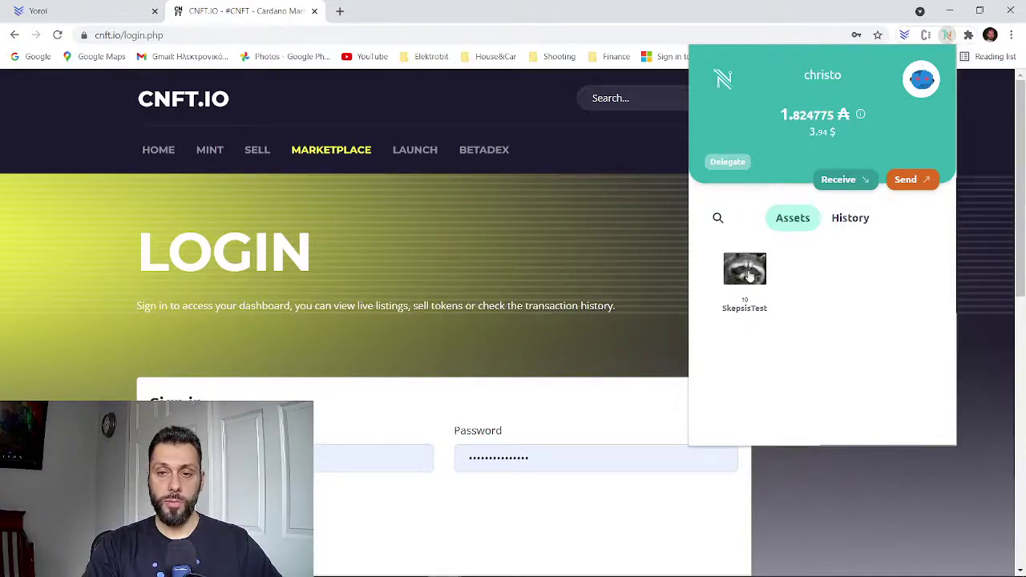
{"action": "left_click", "coordinate": [749, 276]}
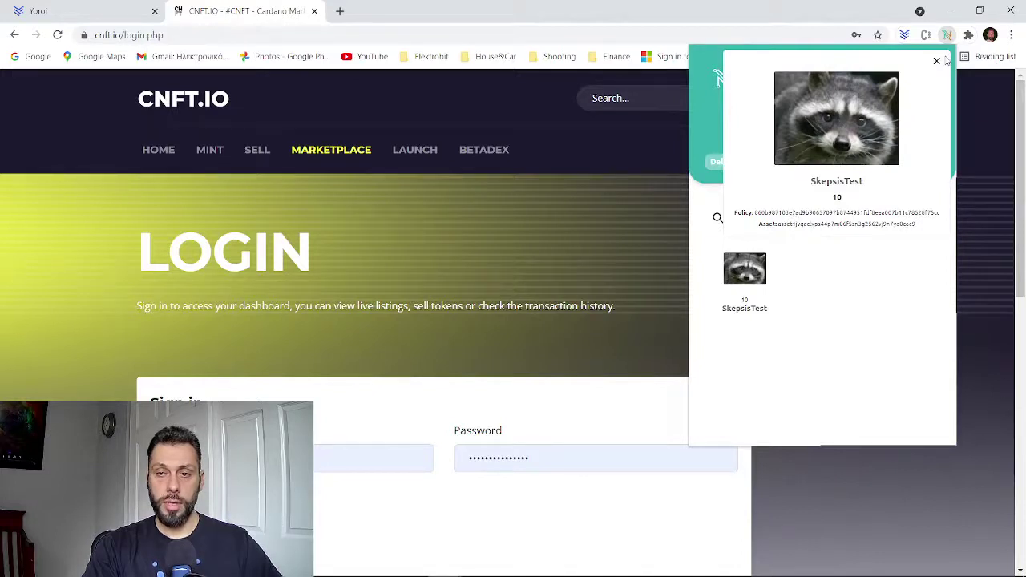
{"action": "left_click", "coordinate": [937, 62]}
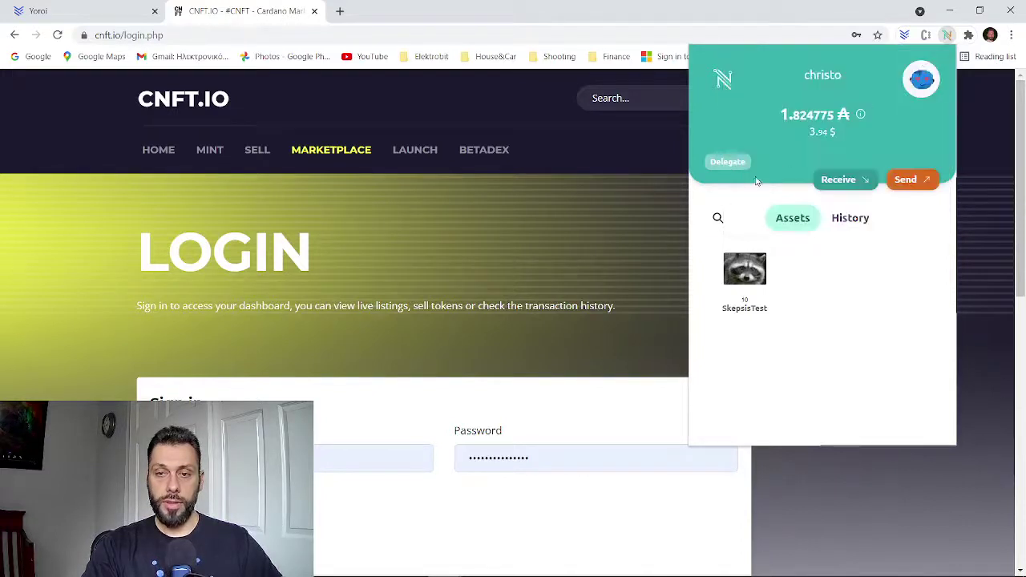
{"action": "left_click", "coordinate": [858, 186]}
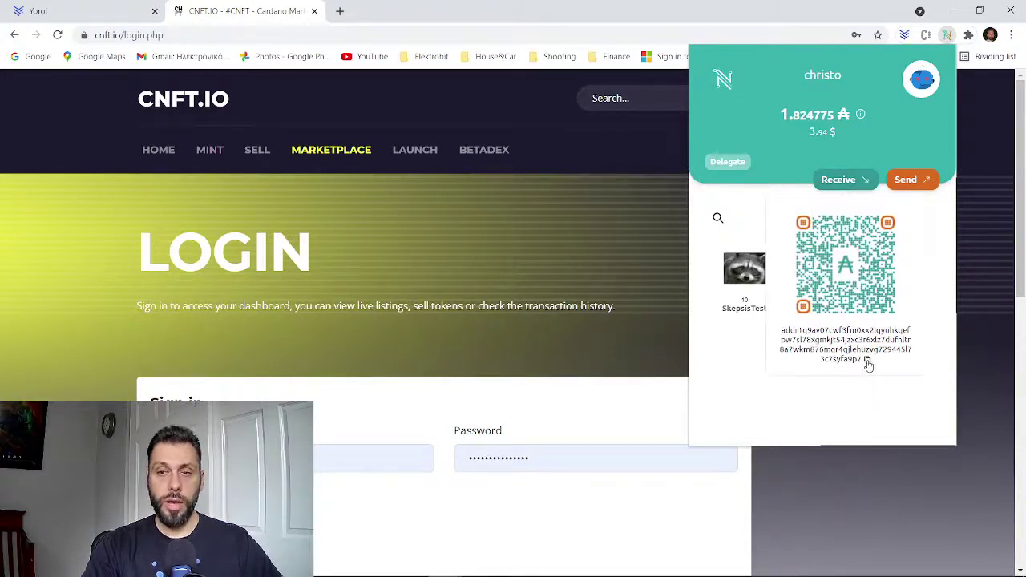
{"action": "left_click", "coordinate": [918, 180]}
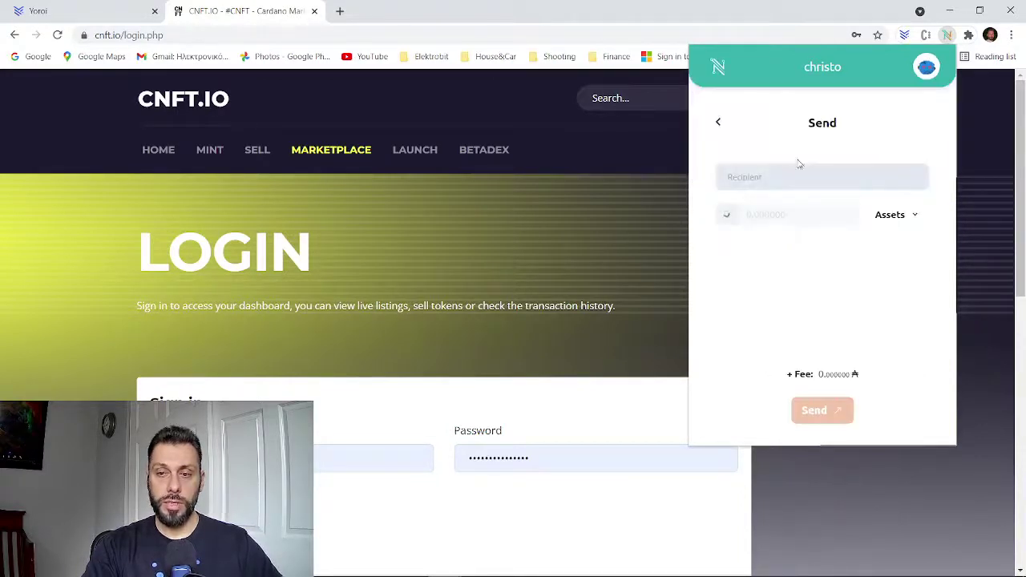
{"action": "left_click", "coordinate": [717, 121]}
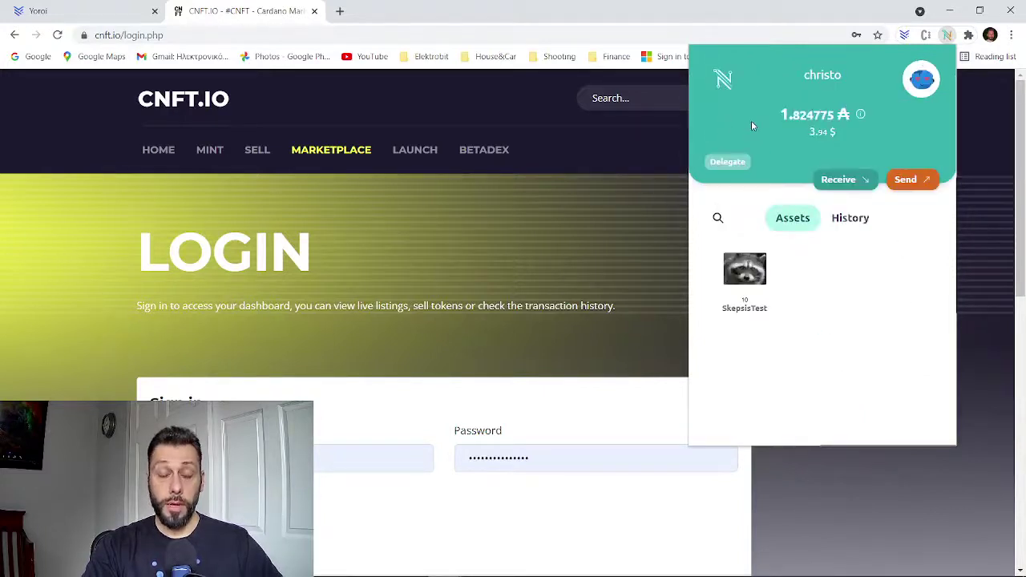